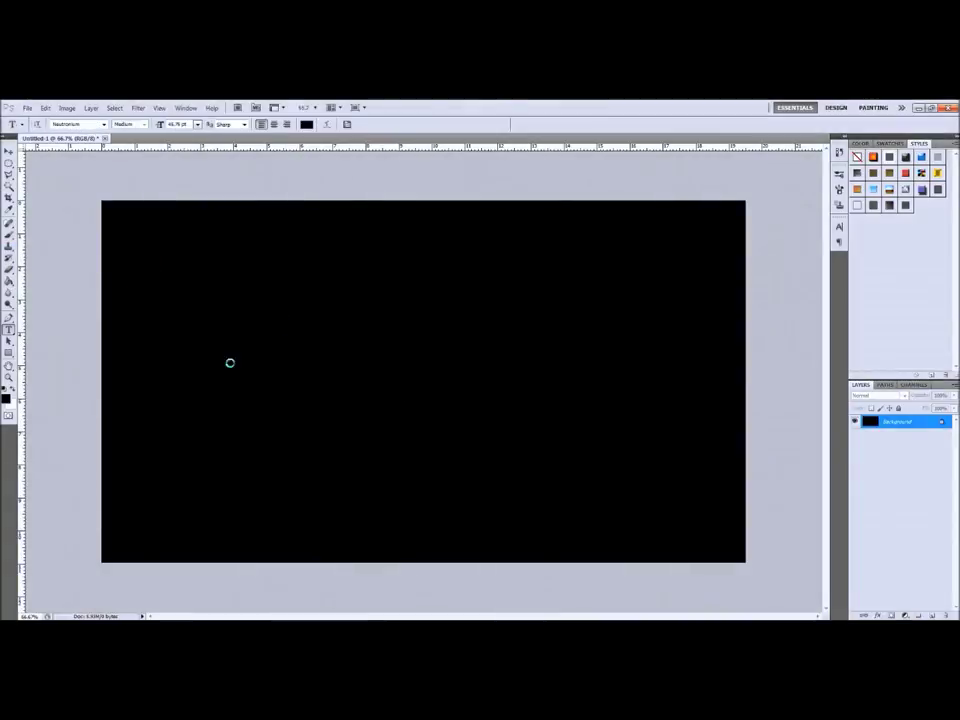
Fill the canvas black, type 'Inny27' as a text layer and begin browsing fonts.
left_click(230, 363)
left_click(306, 124)
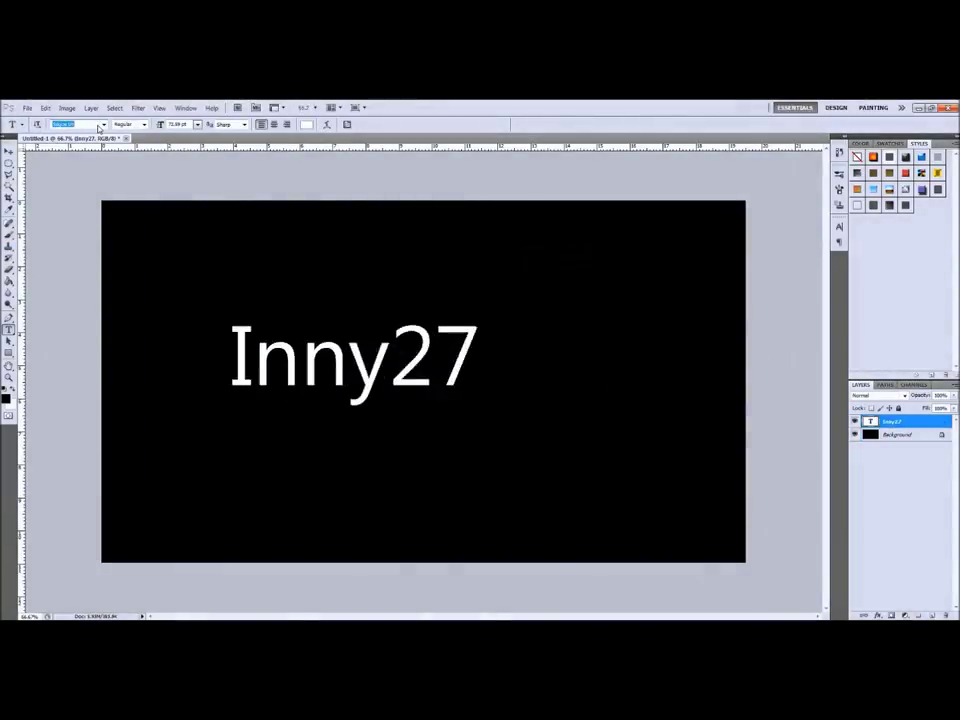
left_click(102, 124)
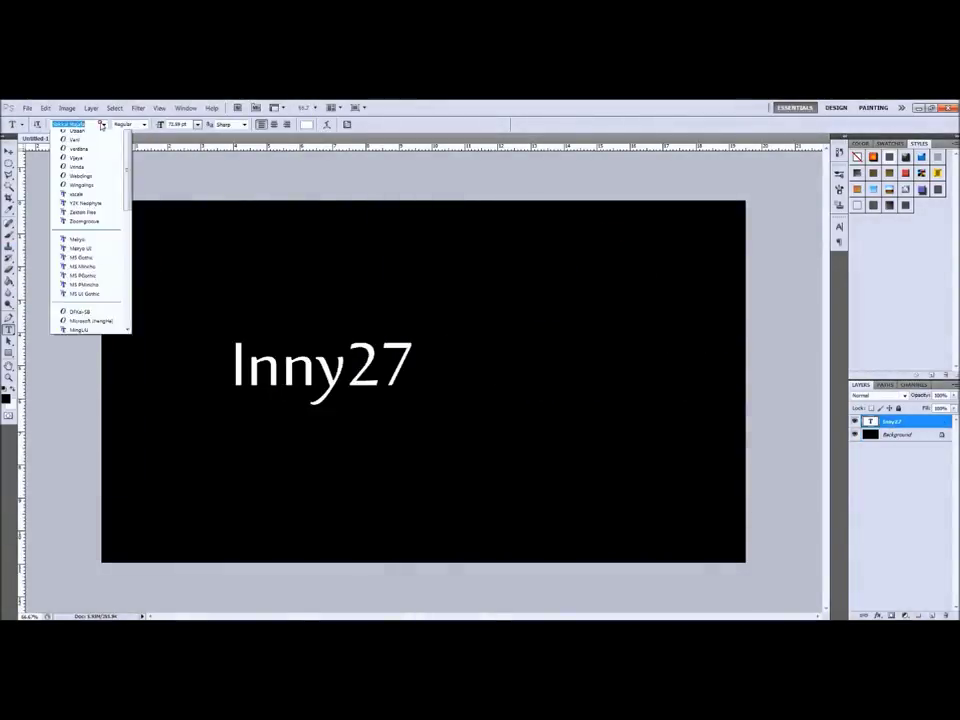
key("Down")
key("Down")
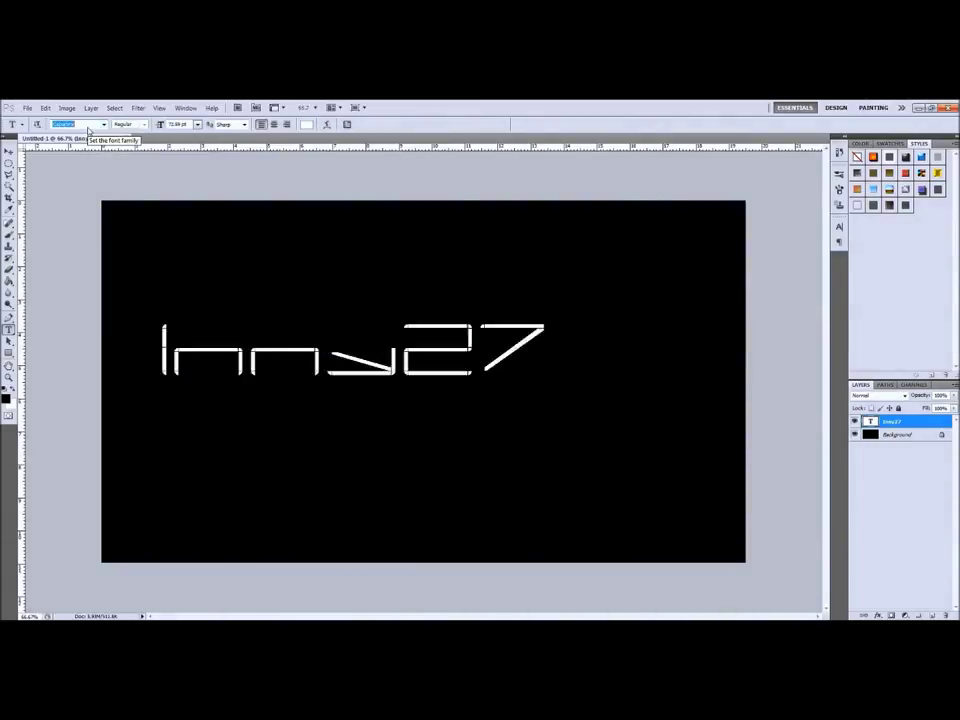
Cycle through several wide, bold futuristic fonts for the Inny27 text.
key("Down")
left_click(102, 124)
key("Down")
left_click(102, 124)
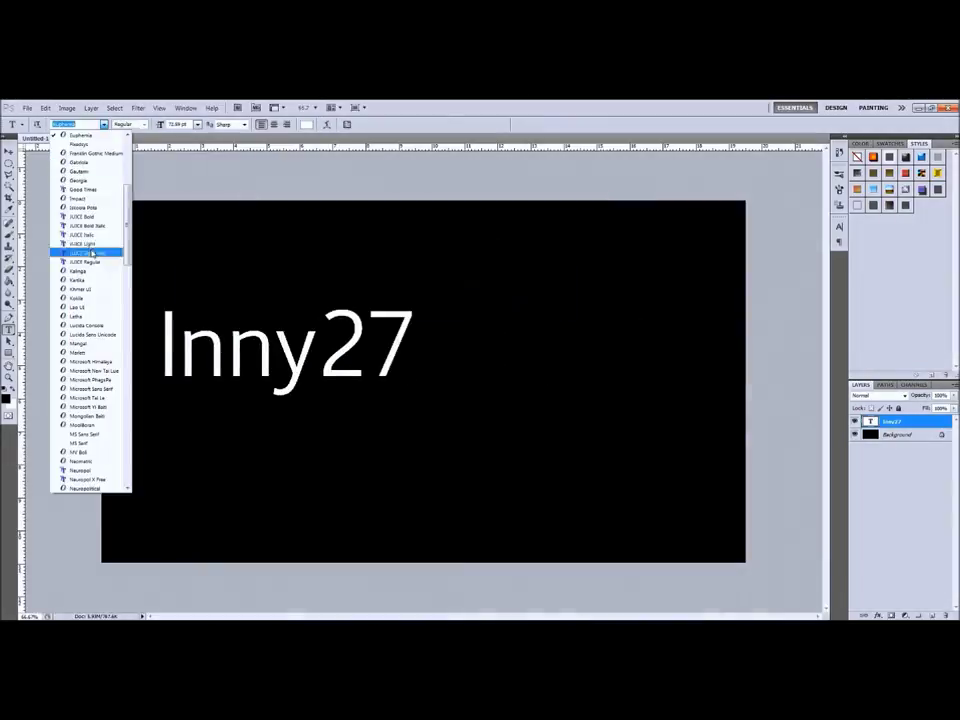
key("Return")
key("Return")
left_click(102, 124)
left_click(88, 163)
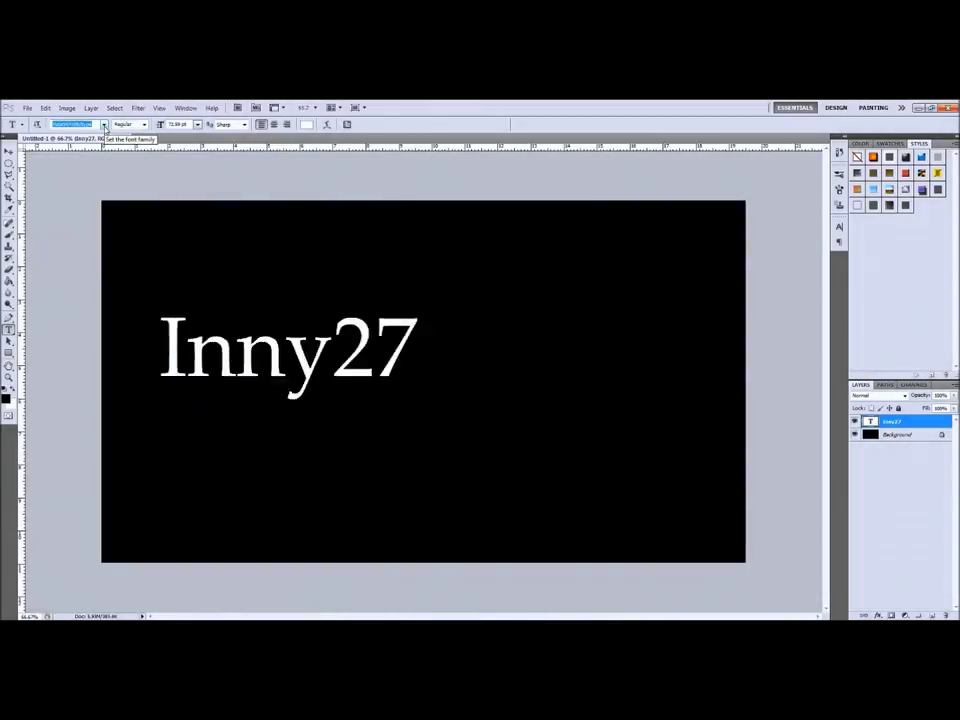
key("Down")
key("Down")
key("Down")
key("Down")
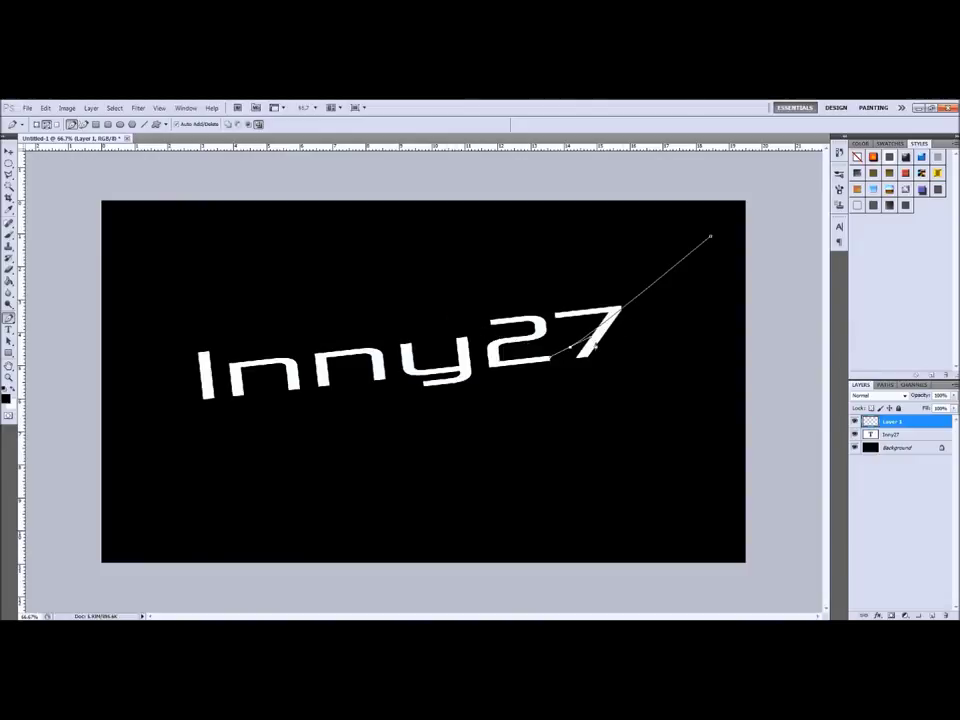
Extend the path to the left canvas edge and stroke it with a brush.
left_click(101, 447)
right_click(137, 433)
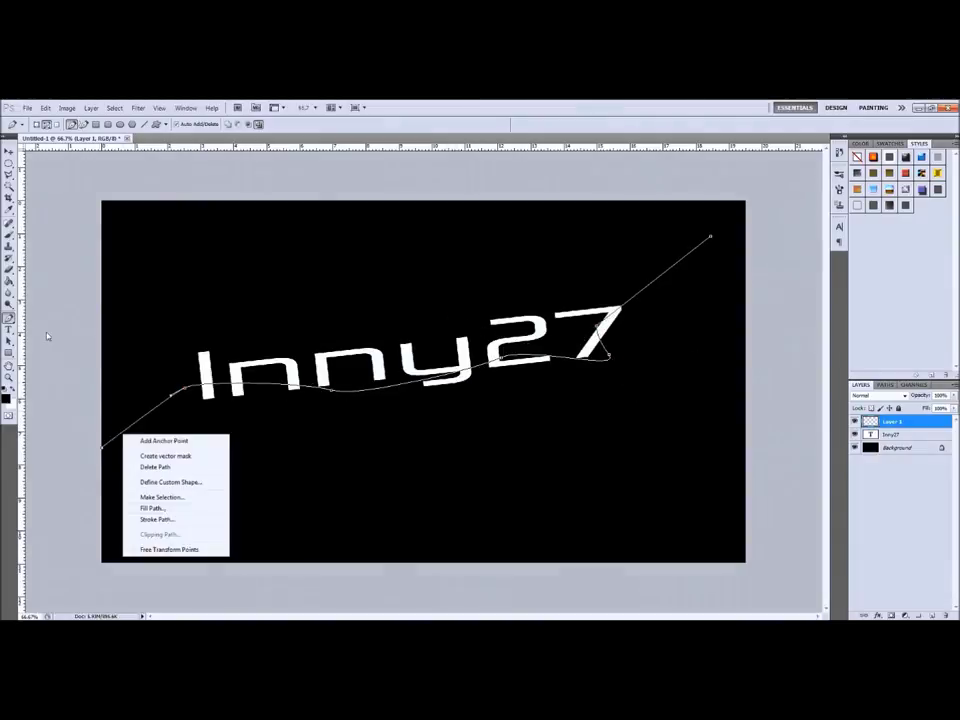
key("b")
right_click(197, 250)
key("Escape")
left_click(543, 279)
right_click(188, 386)
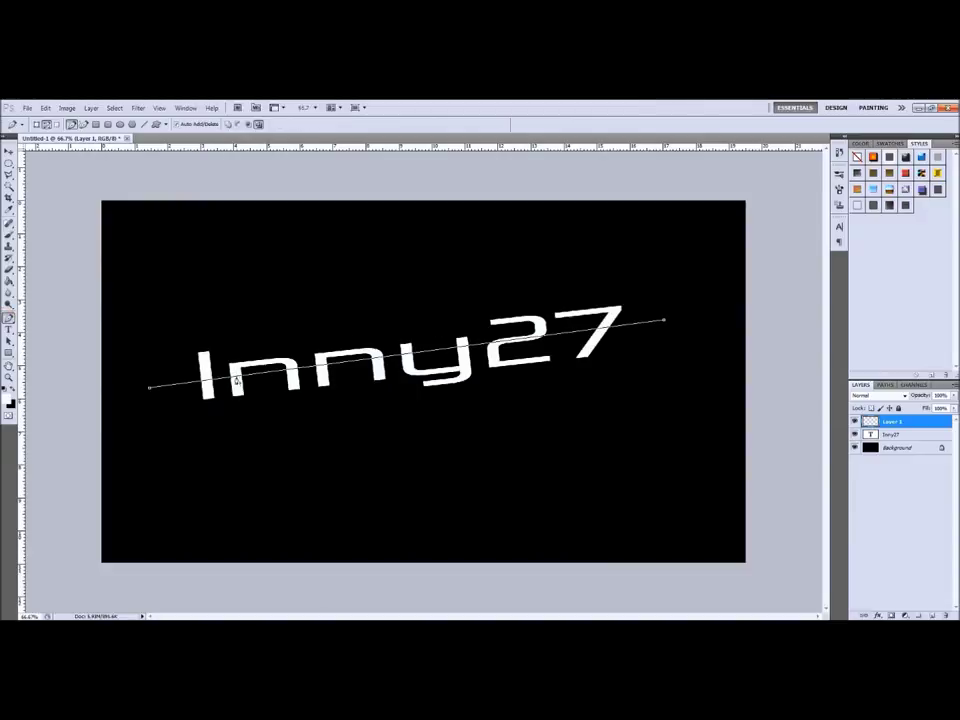
right_click(714, 388)
right_click(317, 328)
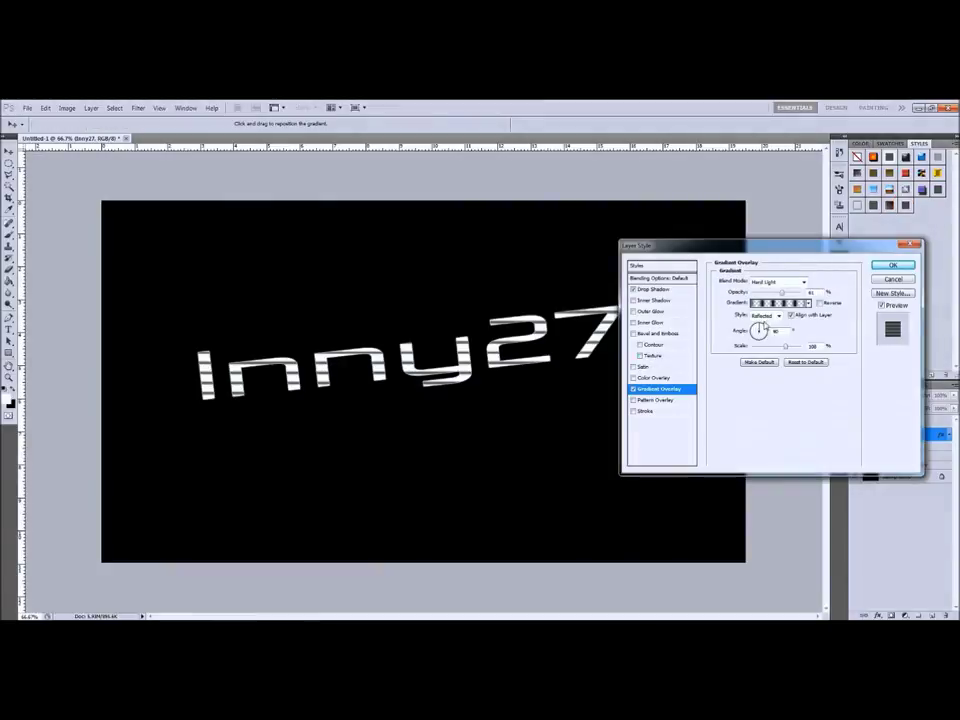
Rotate the text's metallic gradient stripe angle, paint streaks on Layer 1, and blend it Overlay.
left_click_drag(755, 332, 758, 330)
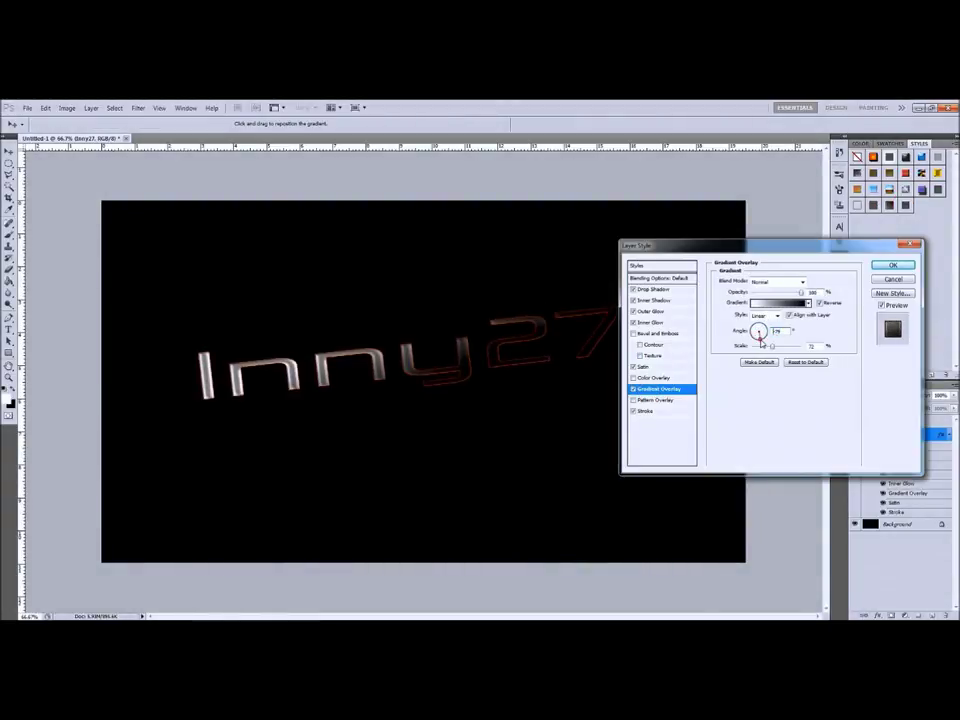
left_click_drag(759, 334, 758, 331)
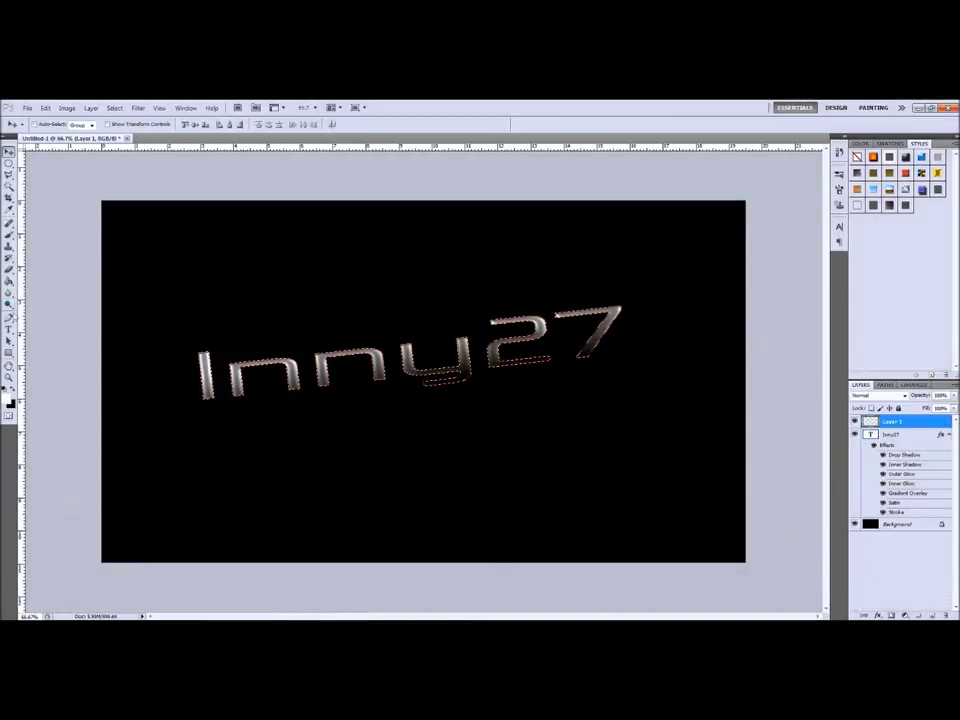
mouse_move(290, 325)
left_mouse_down()
mouse_move(340, 360)
mouse_move(470, 400)
left_mouse_up()
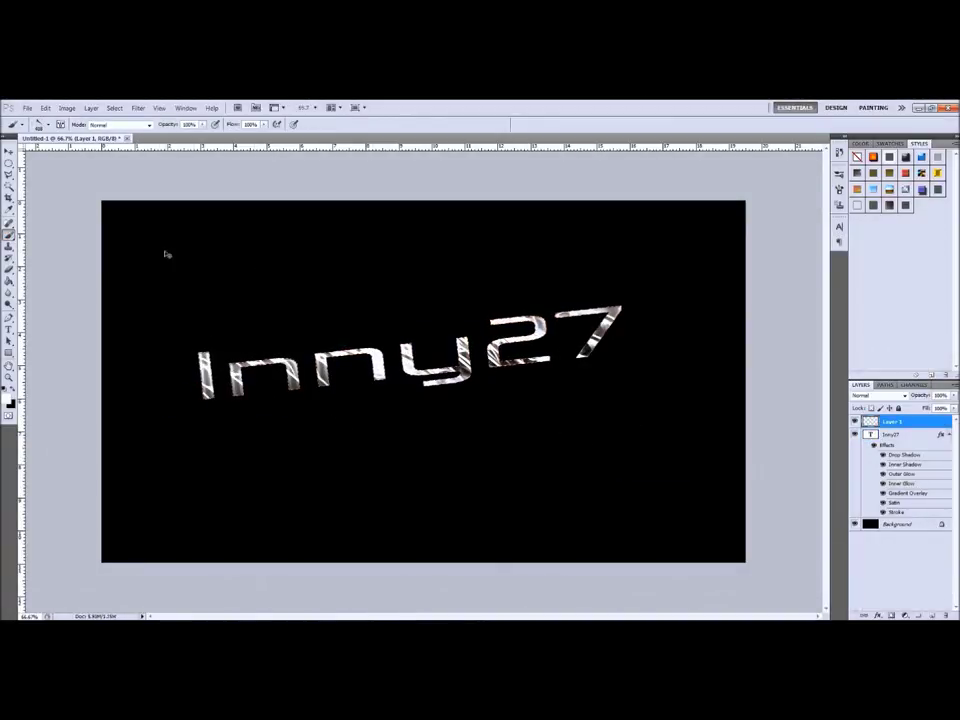
double_click(900, 421)
left_click(893, 265)
key("v")
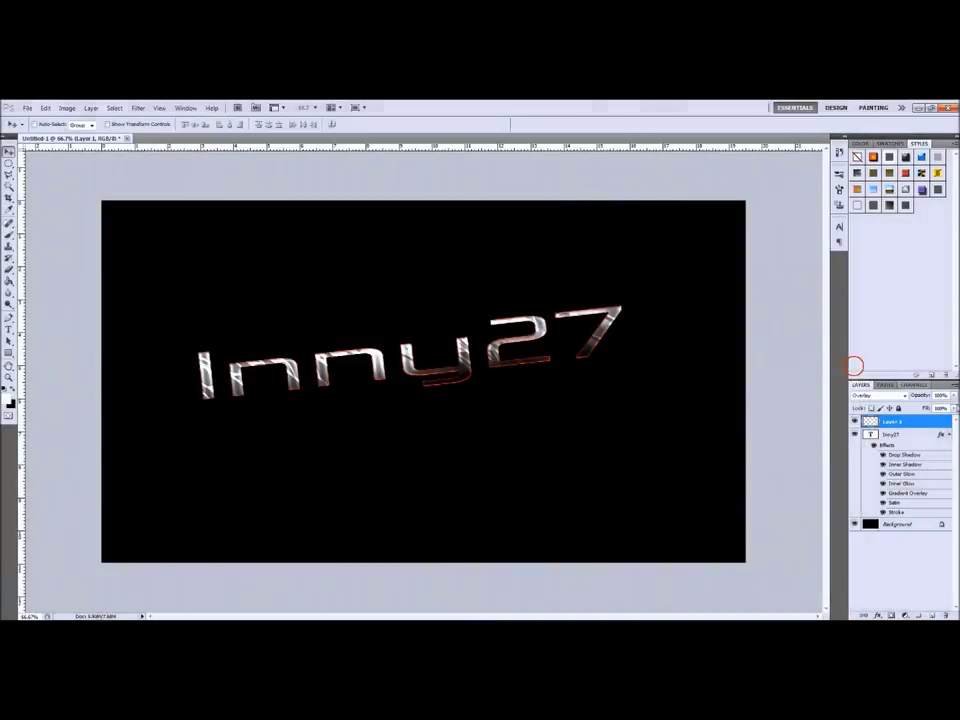
Add an empty Layer 2 and adjust the brush size, undoing a test stroke.
left_click(931, 615)
key("b")
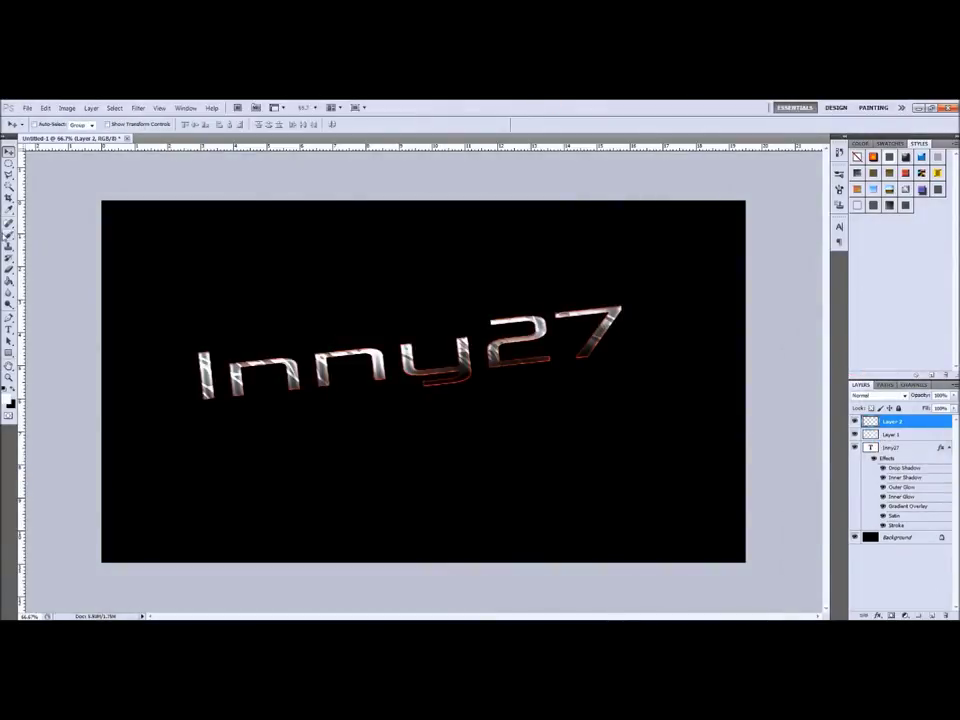
right_click(300, 290)
right_click(256, 283)
key("Escape")
left_click_drag(499, 270, 279, 259)
key("ctrl+z")
right_click(262, 258)
key("Escape")
key("p")
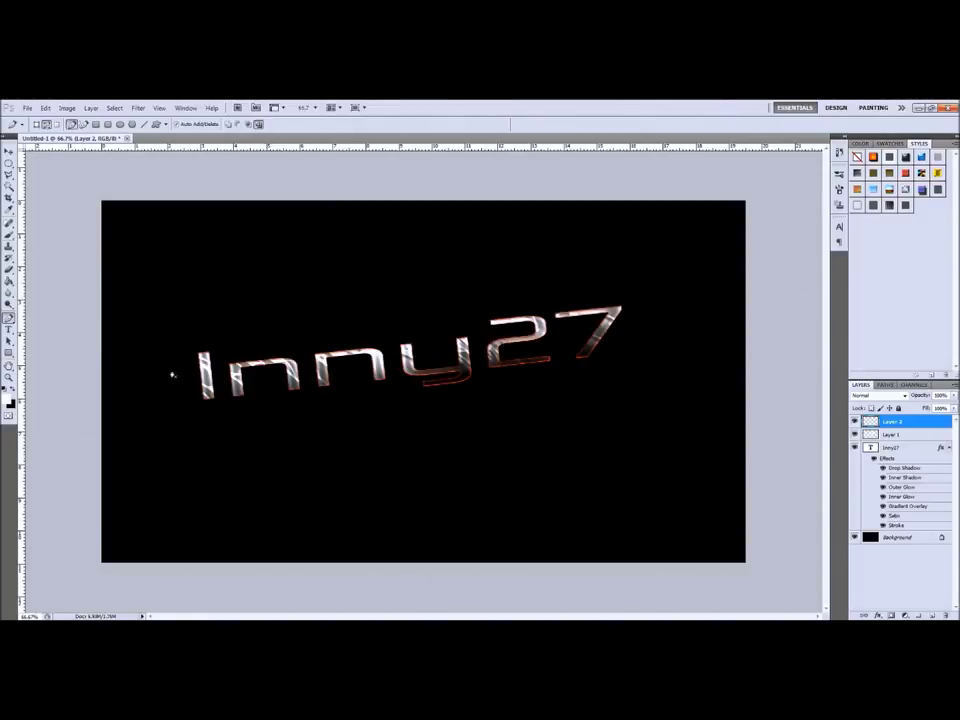
Draw a looping Pen path around the text and stroke it in white.
left_click_drag(320, 198, 439, 508)
left_click_drag(252, 551, 232, 557)
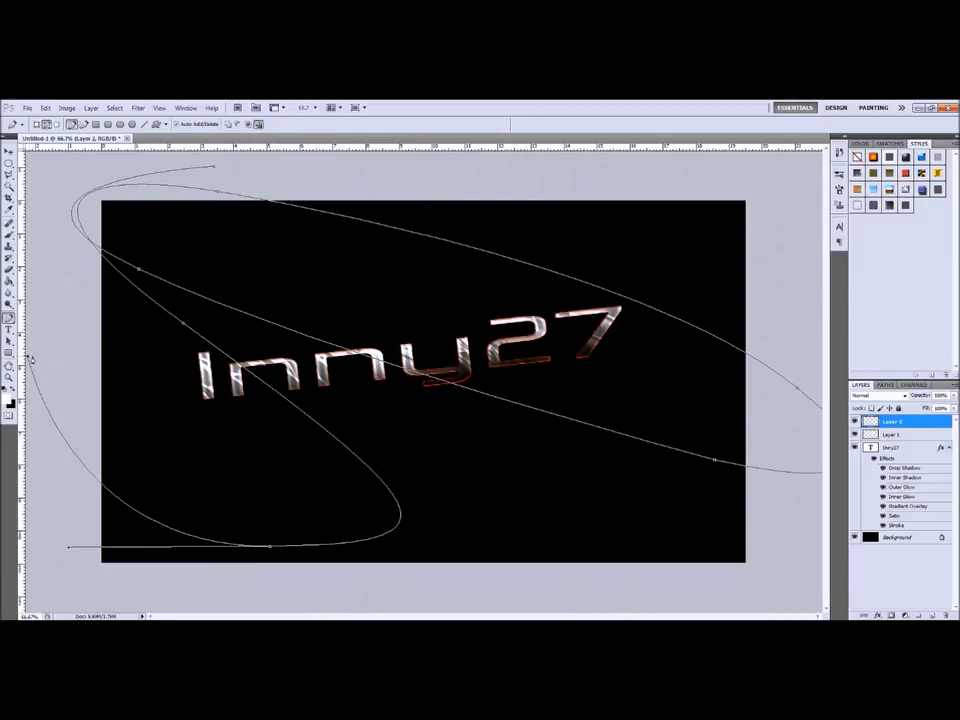
left_click_drag(80, 157, 174, 239)
right_click(411, 362)
left_click(439, 452)
left_click(543, 274)
key("e")
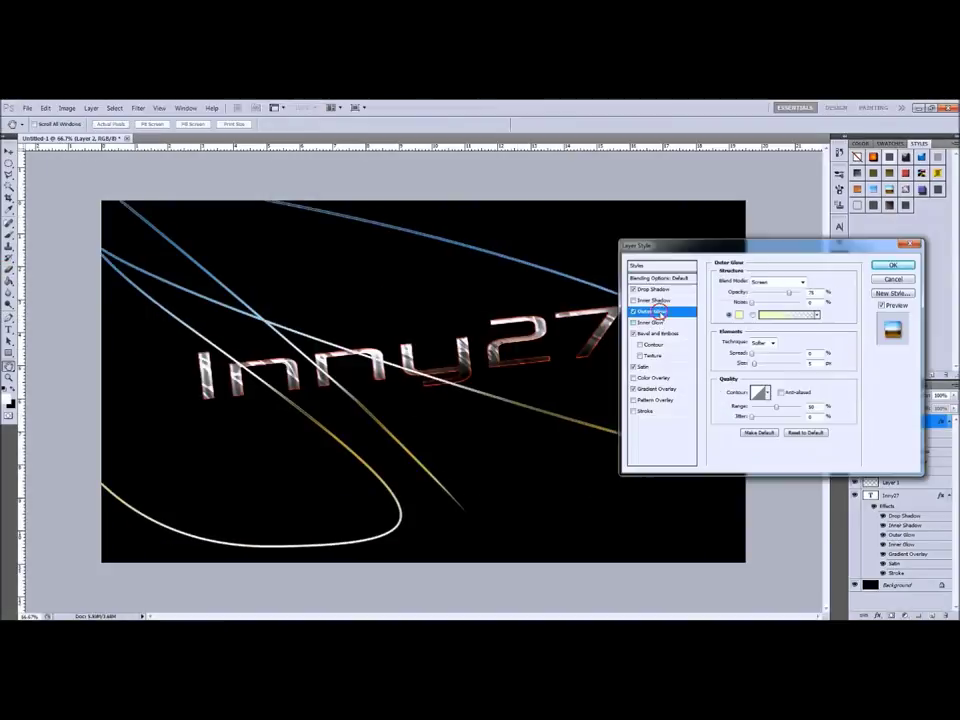
Adjust the streaks' outer glow size and soften them with Gaussian Blur.
mouse_move(760, 364)
left_mouse_down()
mouse_move(773, 365)
mouse_move(762, 365)
left_mouse_up()
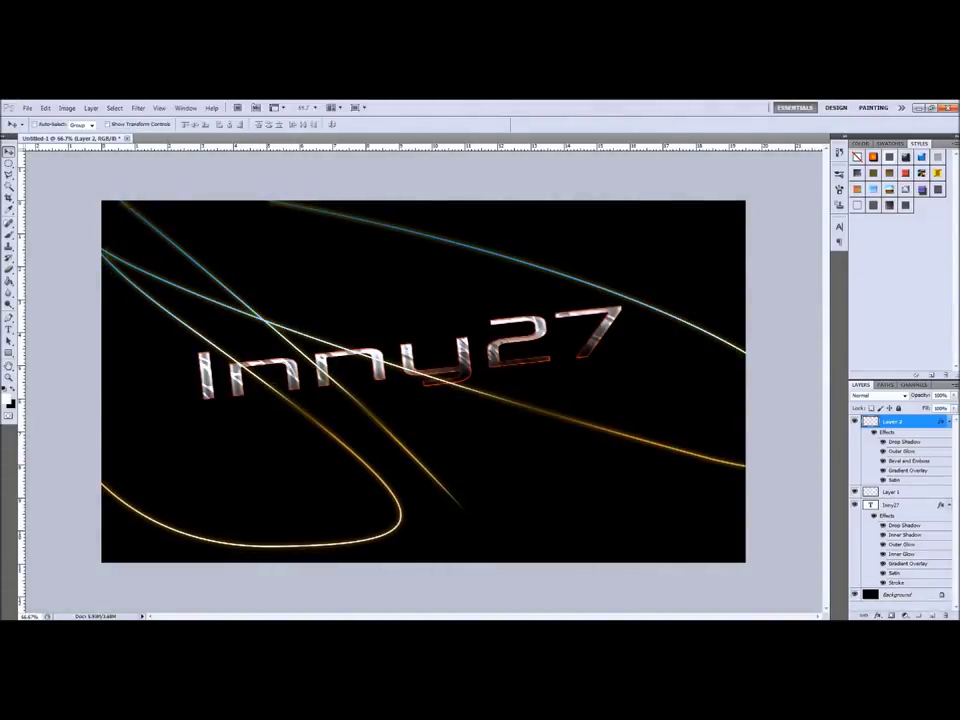
double_click(920, 421)
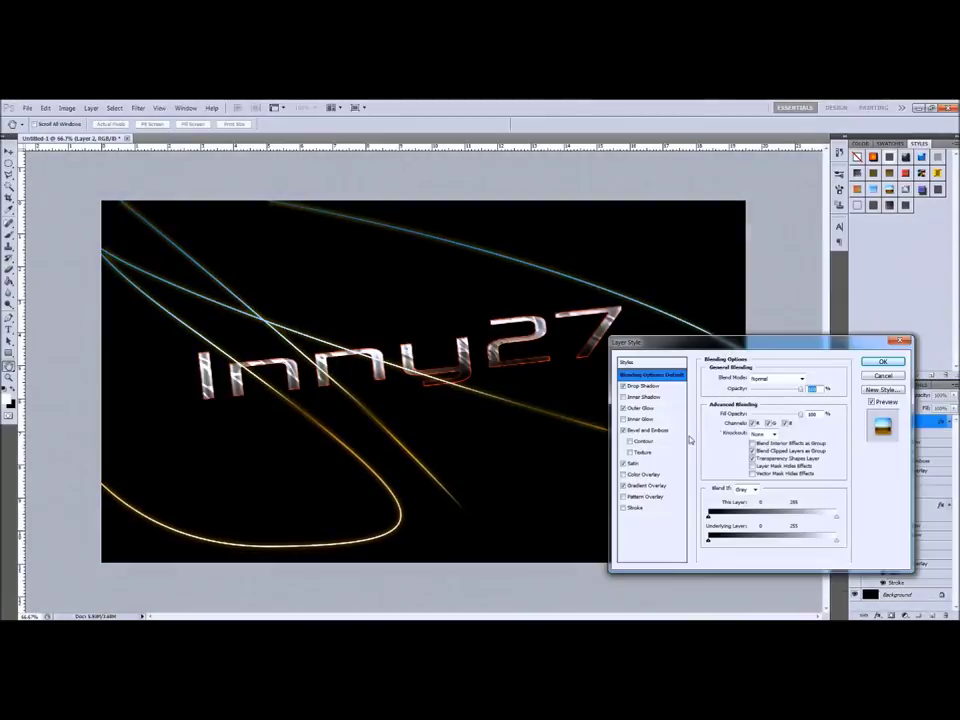
left_click_drag(701, 337, 866, 343)
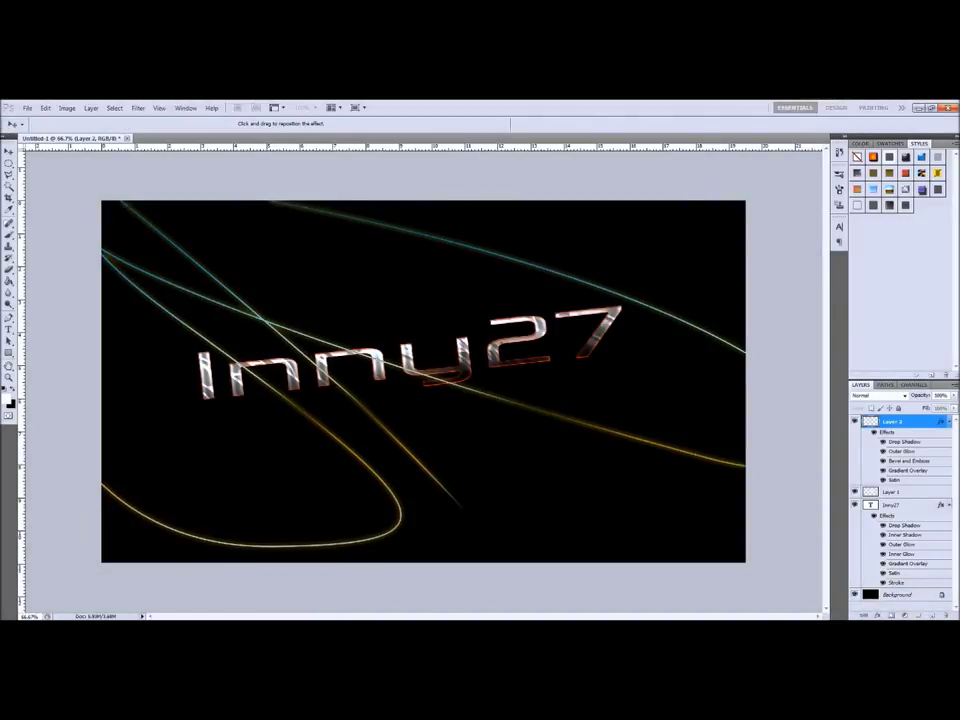
left_click(138, 107)
left_click(330, 225)
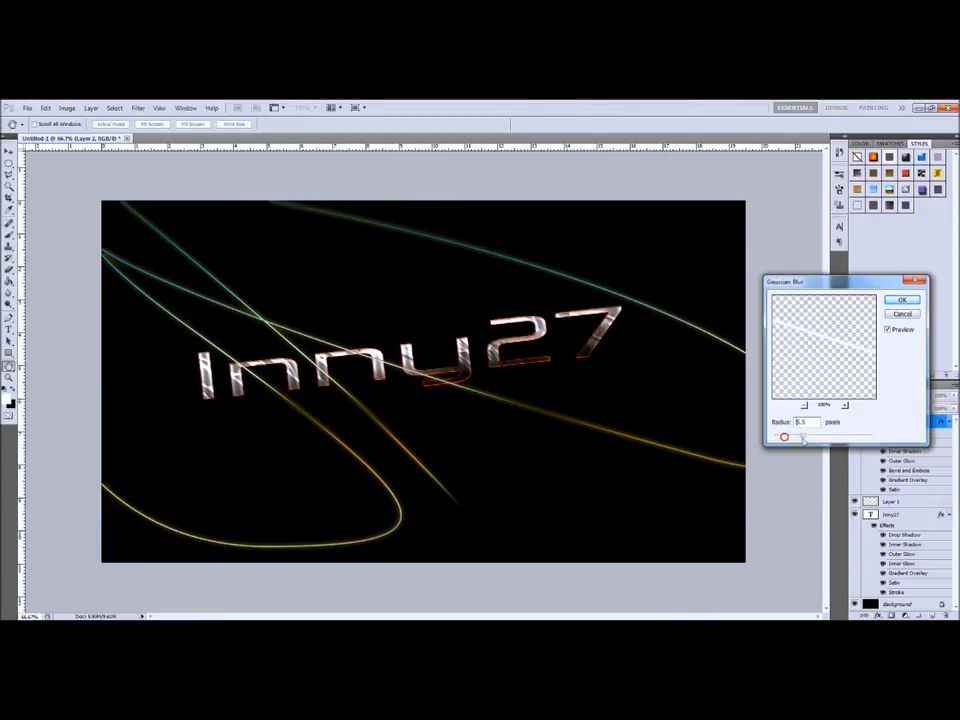
left_click(902, 300)
key("v")
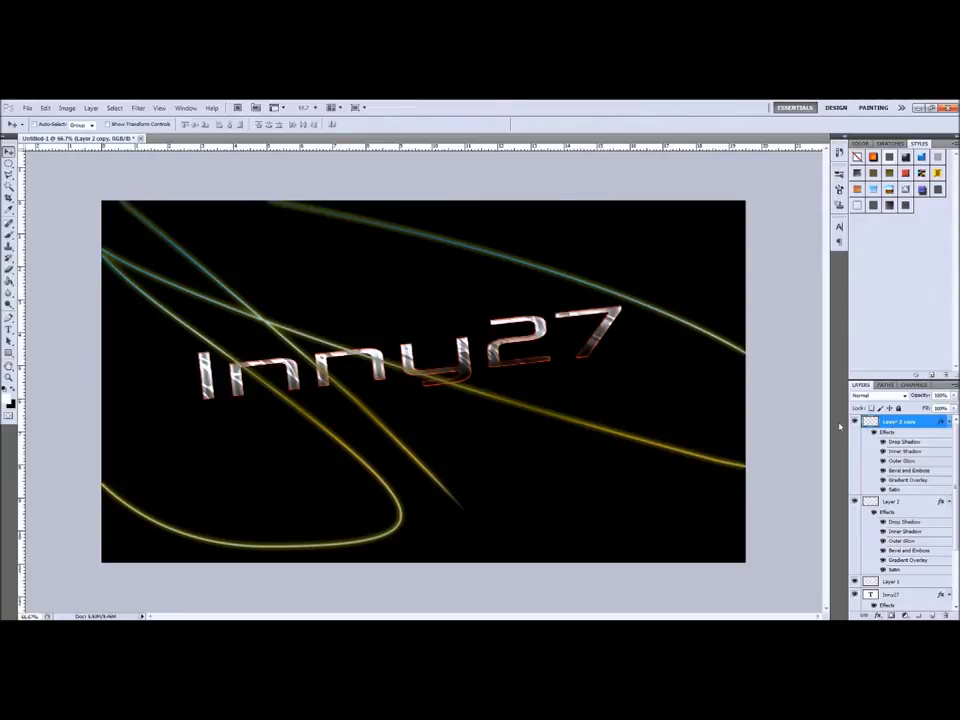
Set the copied streak layer to Soft Light and soften it with Gaussian Blur.
left_click(499, 352)
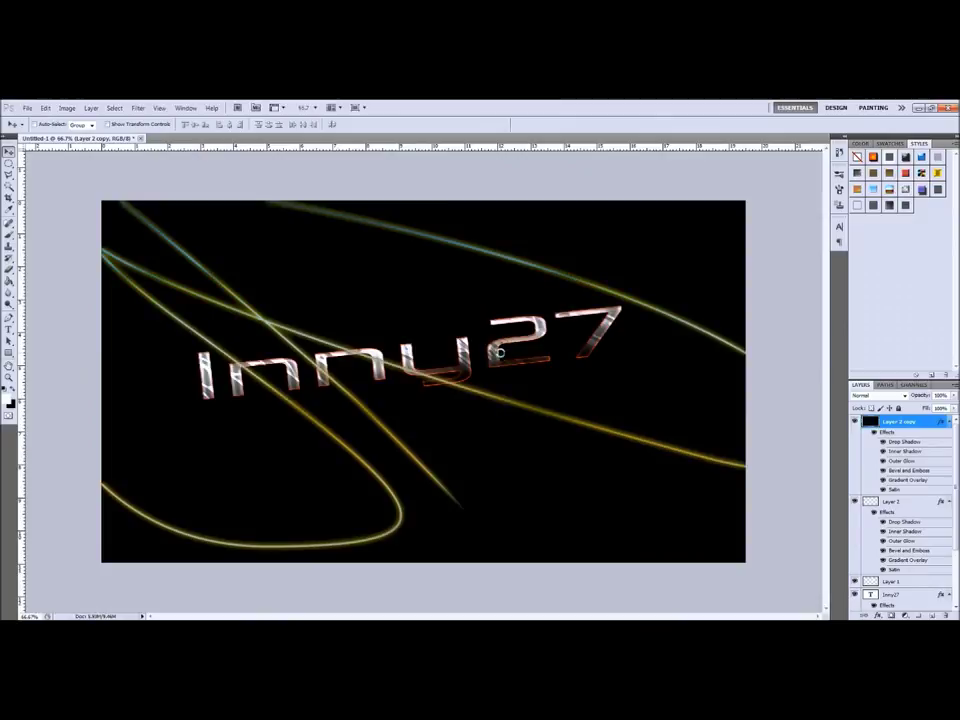
left_click(877, 395)
left_click(880, 408)
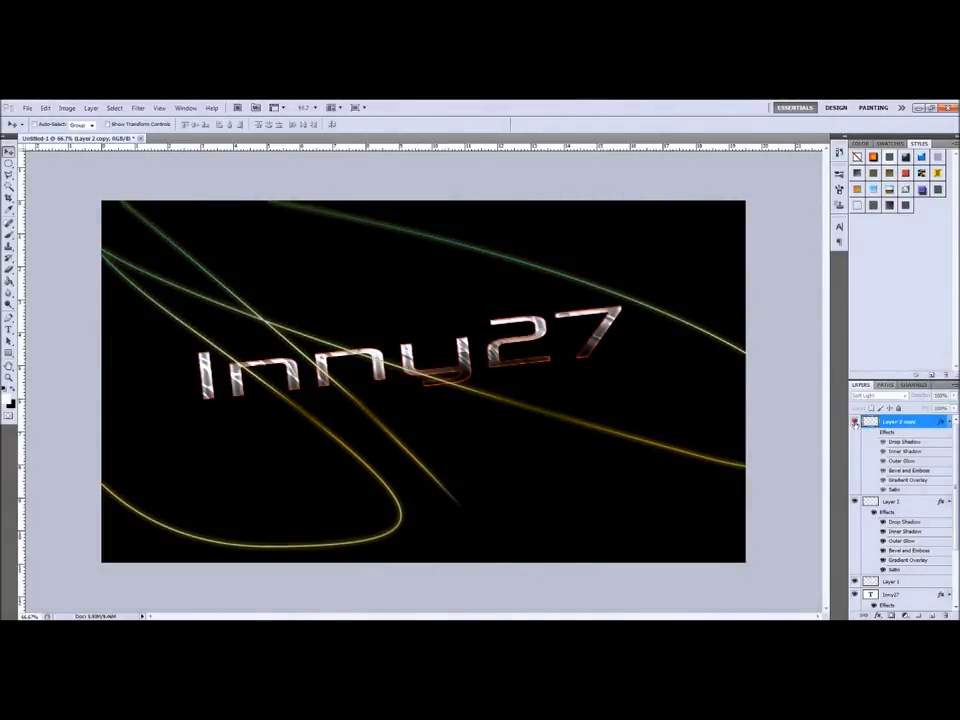
left_click(877, 395)
left_click(138, 107)
left_click(275, 242)
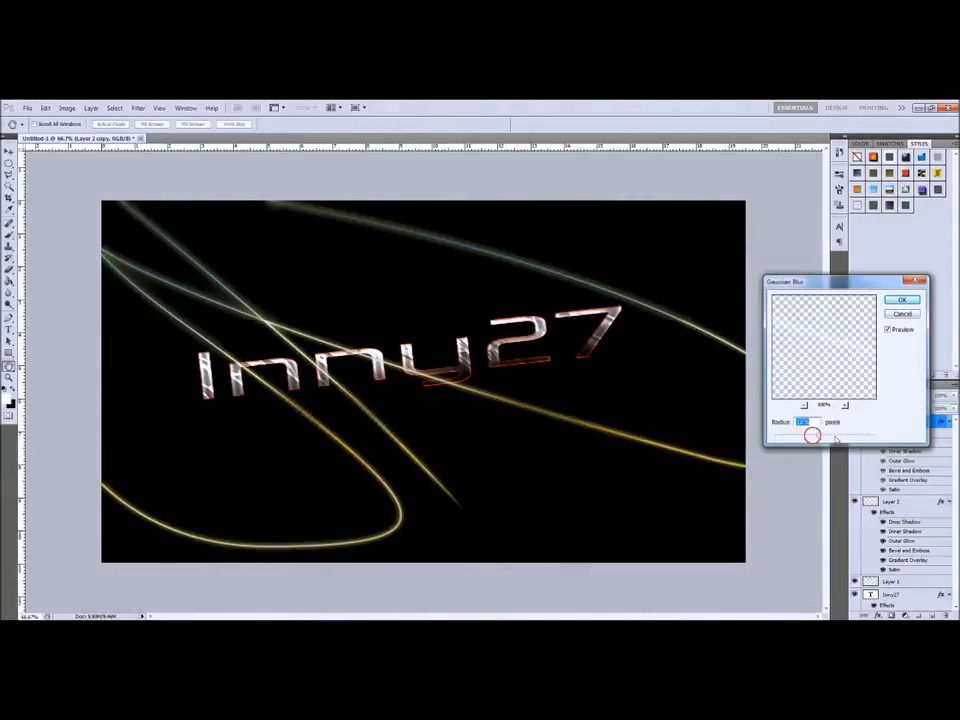
left_click(901, 299)
key("v")
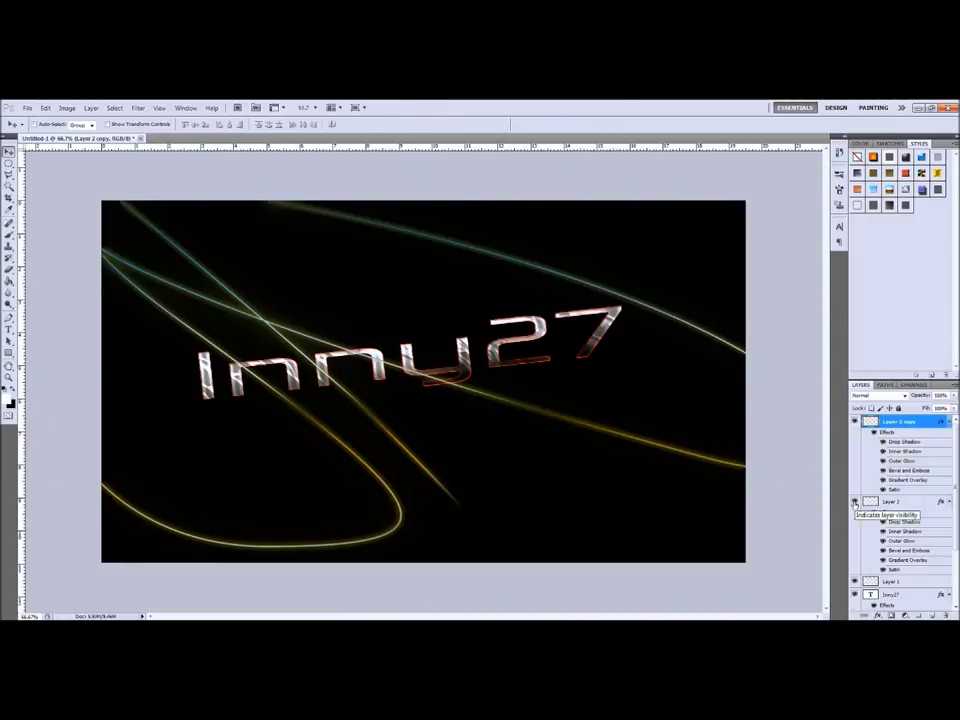
Duplicate the streak layer again and reapply Gaussian Blur to the Overlay Layer 1.
left_click(872, 503)
key("ctrl+j")
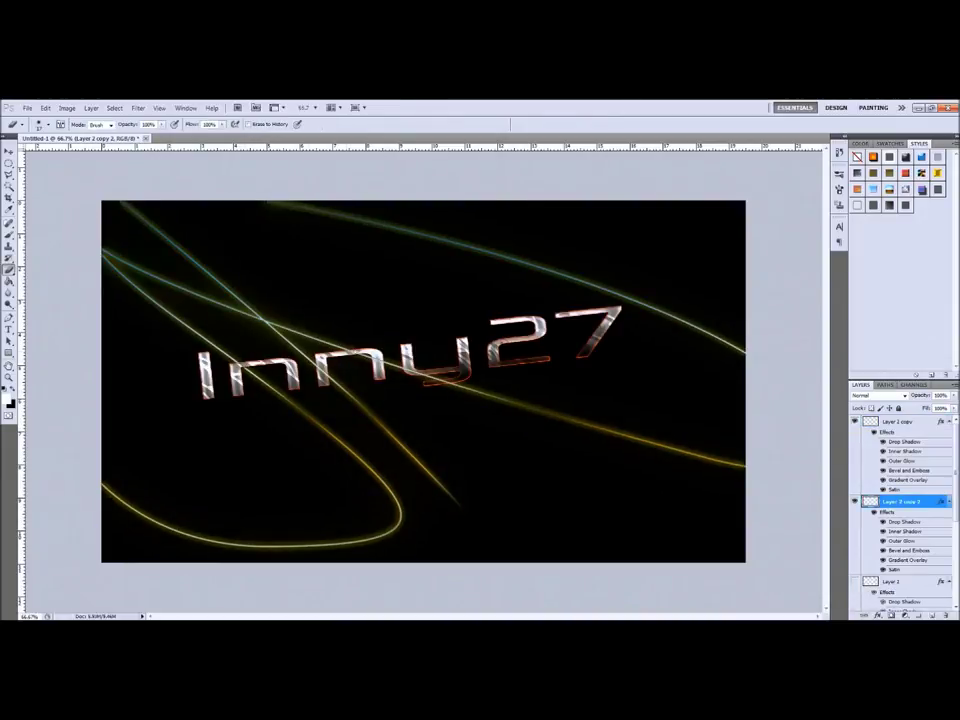
scroll(333, 366, "up", 3)
key("ctrl+minus")
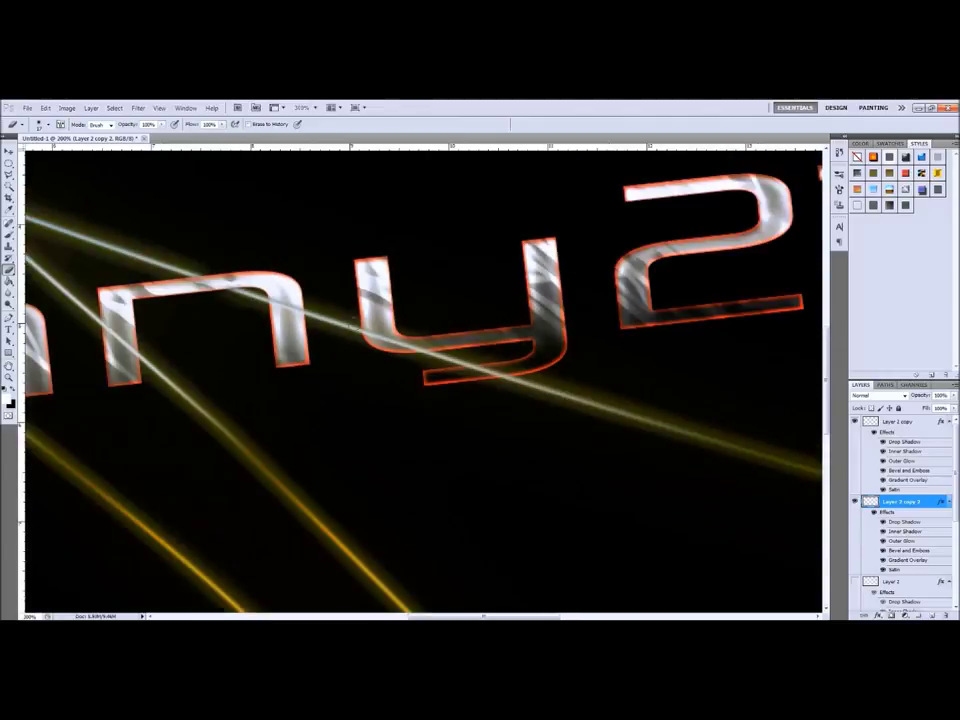
scroll(506, 382, "down", 3)
scroll(494, 382, "up", 3)
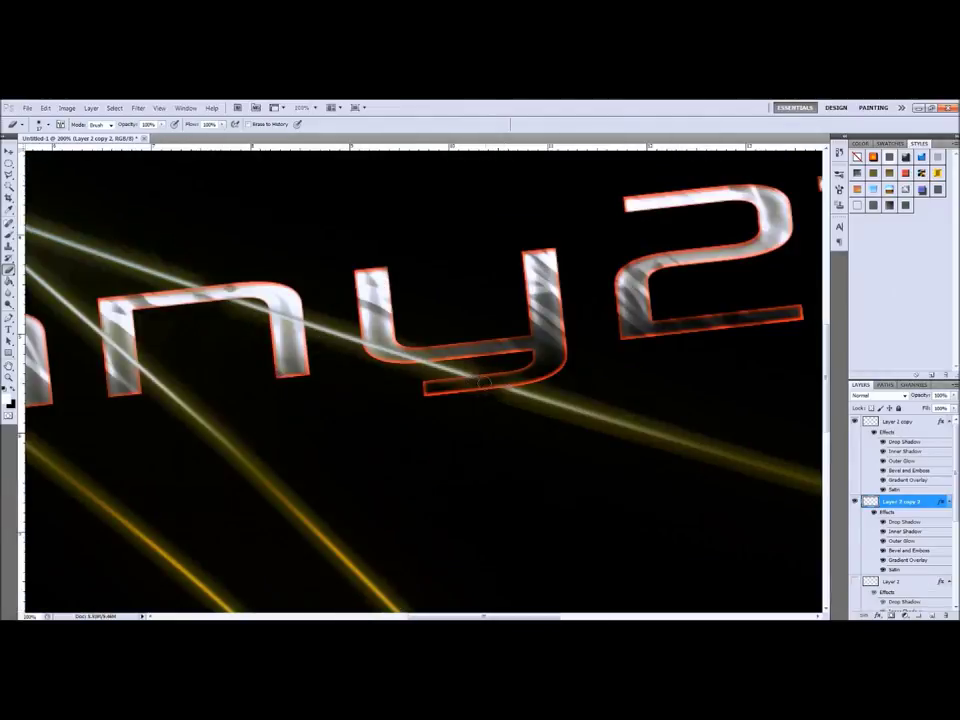
scroll(481, 381, "down", 3)
key("v")
scroll(857, 540, "down", 3)
left_click(880, 502)
key("ctrl+alt+f")
left_click(902, 299)
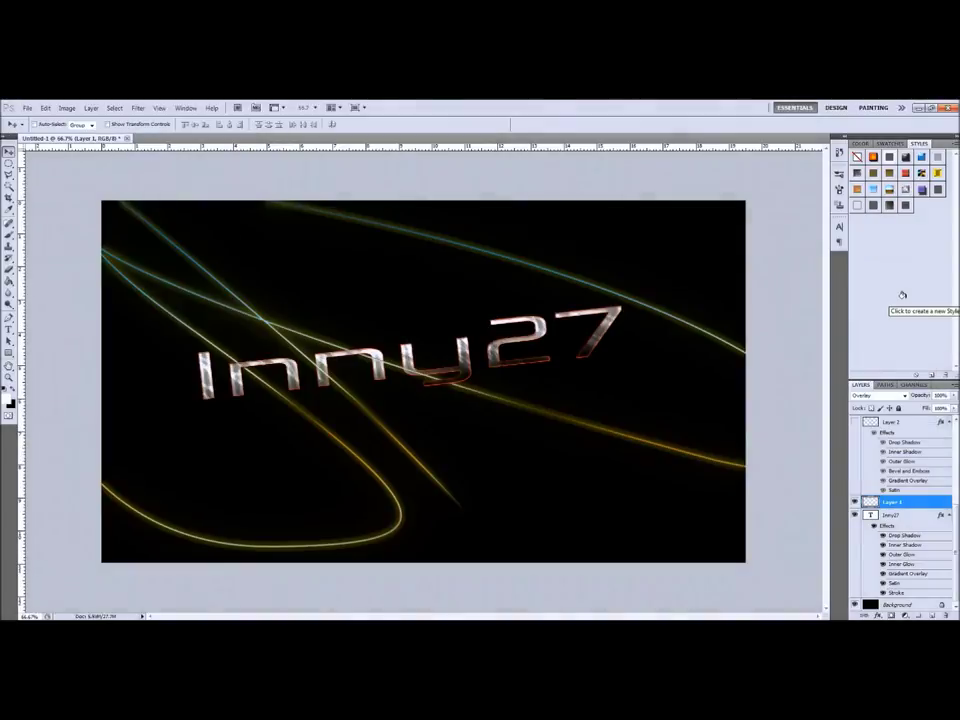
Duplicate the Background layer and bring up the Lens Flare render filter on it.
left_click(895, 604)
key("ctrl+j")
left_click(138, 107)
left_click(148, 246)
left_click(275, 275)
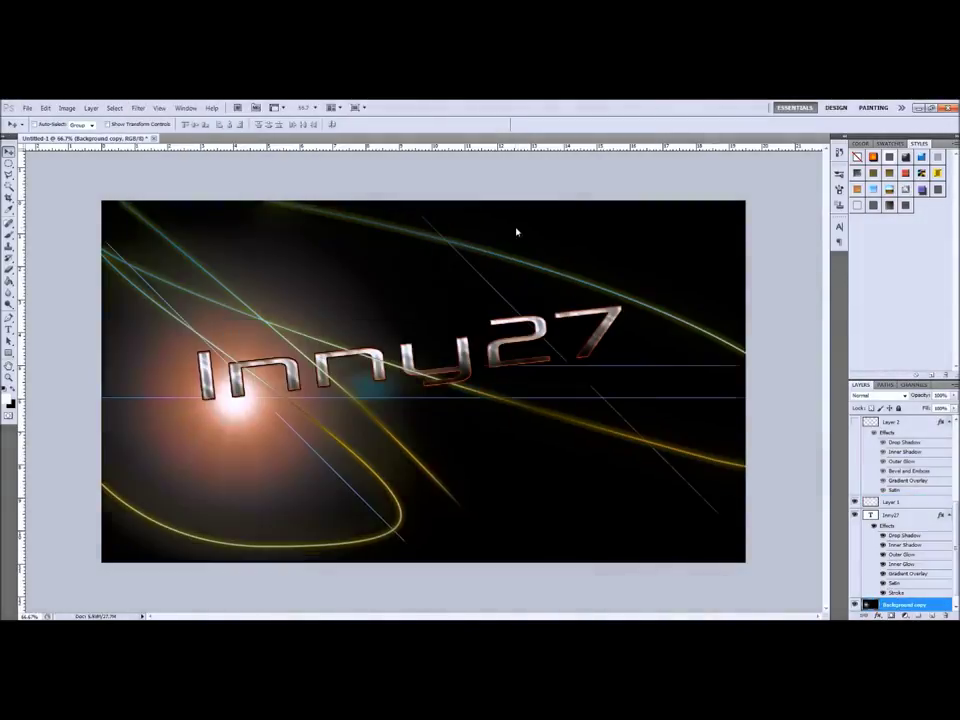
Tilt the flare Background copy about -6.5 degrees and erase its lower-left glow.
left_click_drag(761, 319, 448, 439)
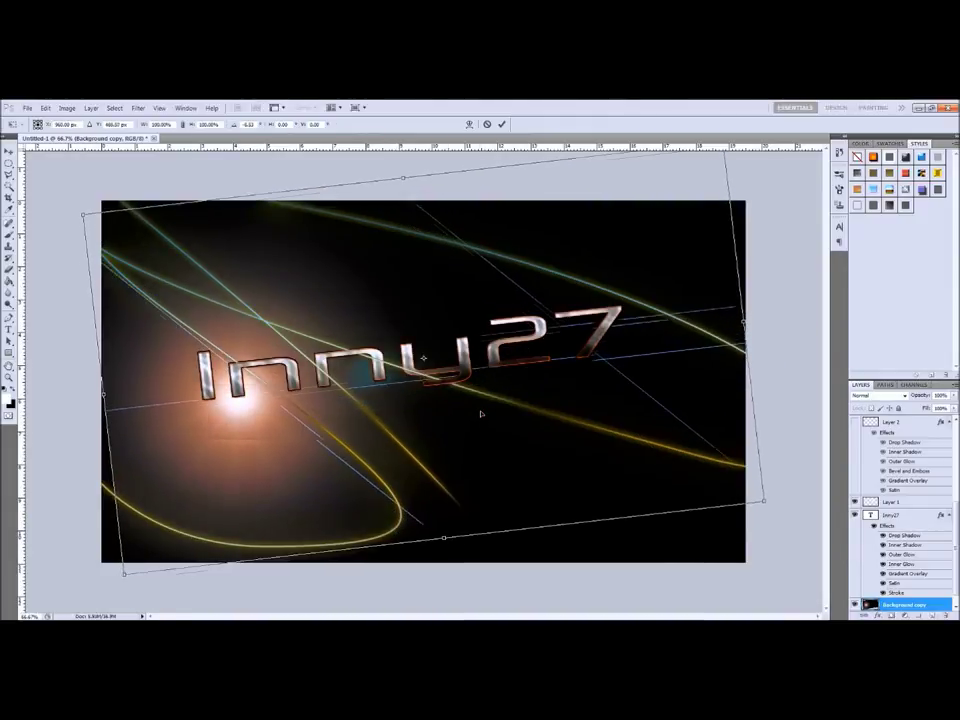
key("ctrl+plus")
key("ctrl+plus")
key("Return")
key("ctrl+minus")
key("ctrl+minus")
key("ctrl+minus")
key("e")
key("ctrl+plus")
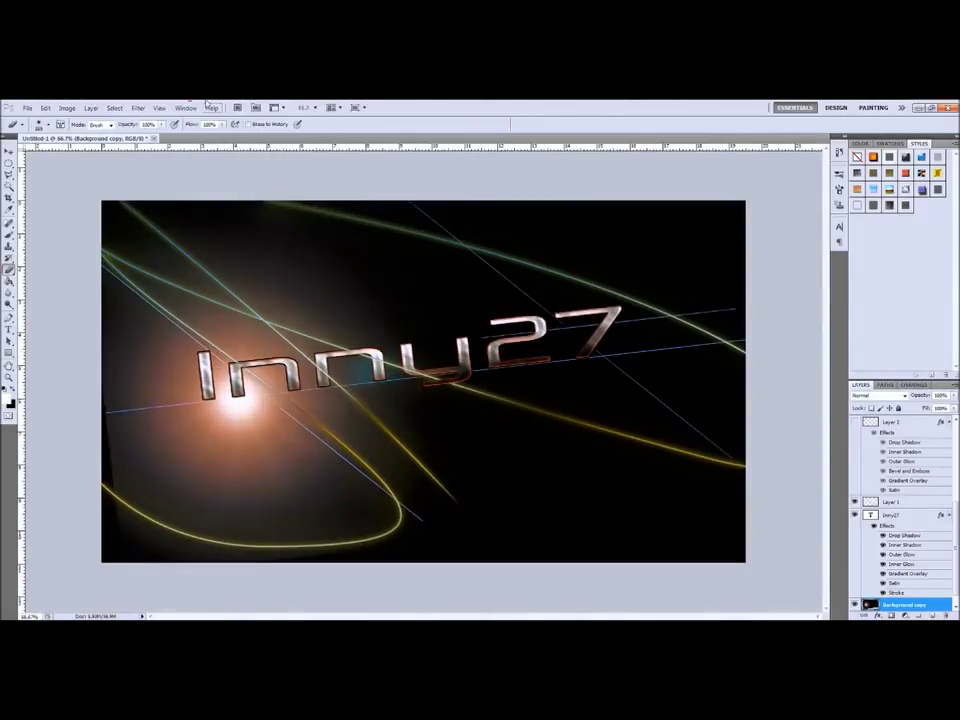
left_click_drag(64, 375, 140, 440)
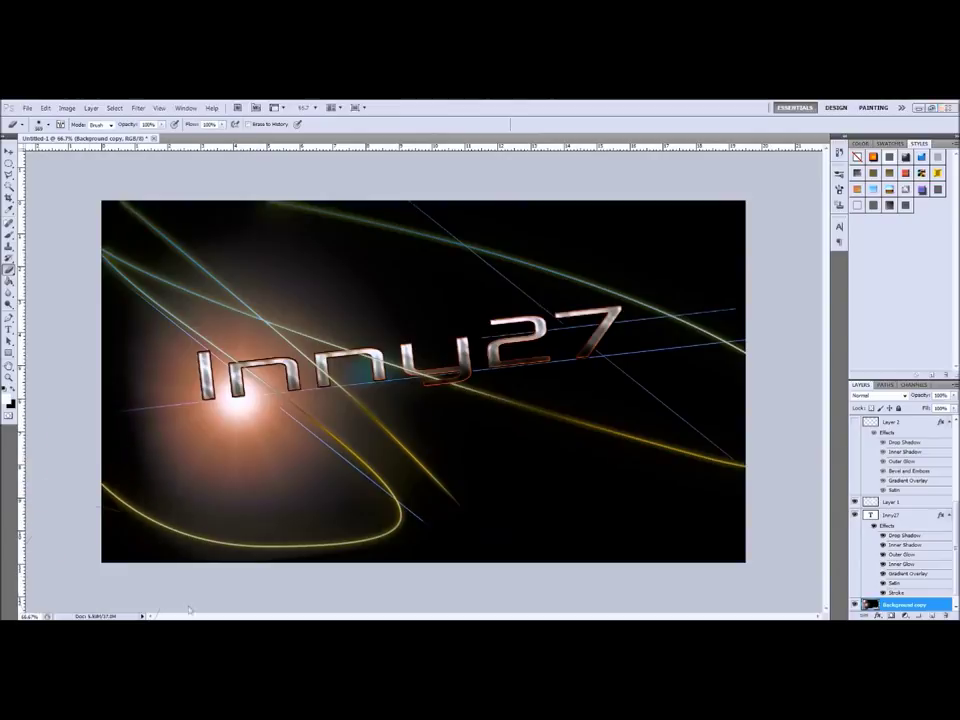
Apply a slight Gaussian Blur to the Background copy, cancelling a second blur attempt.
left_click(138, 107)
left_click(290, 237)
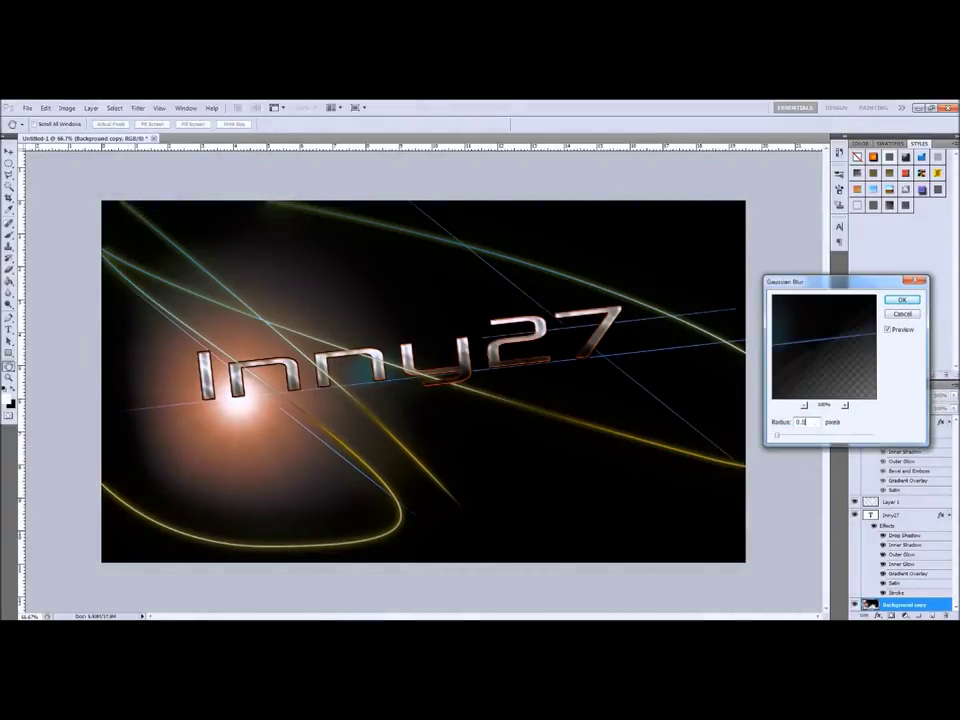
left_click(901, 299)
key("r")
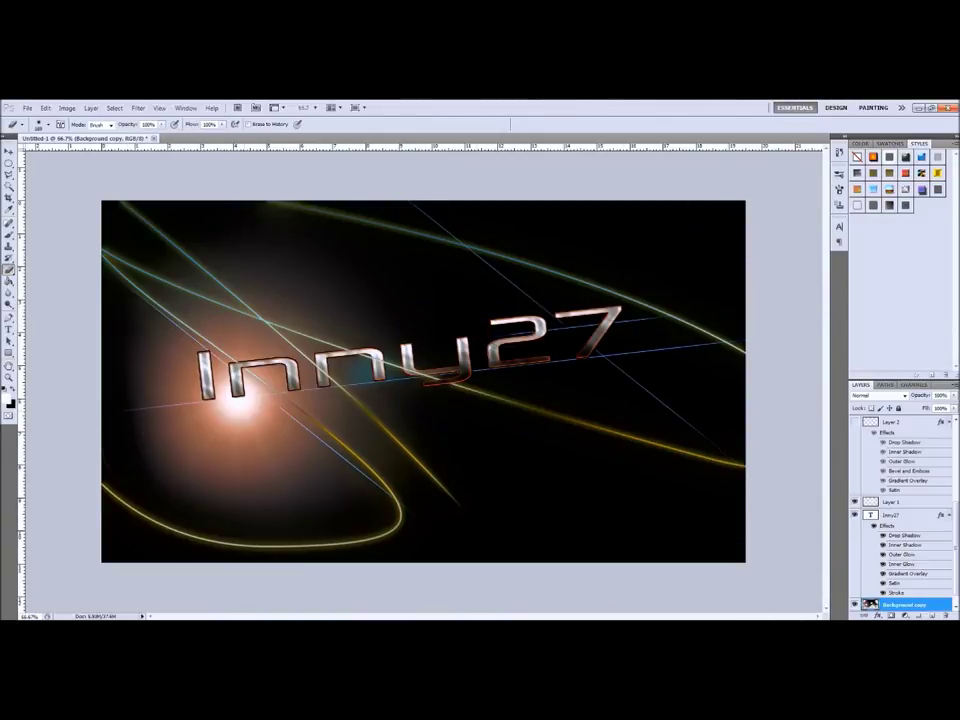
left_click(138, 107)
left_click(275, 242)
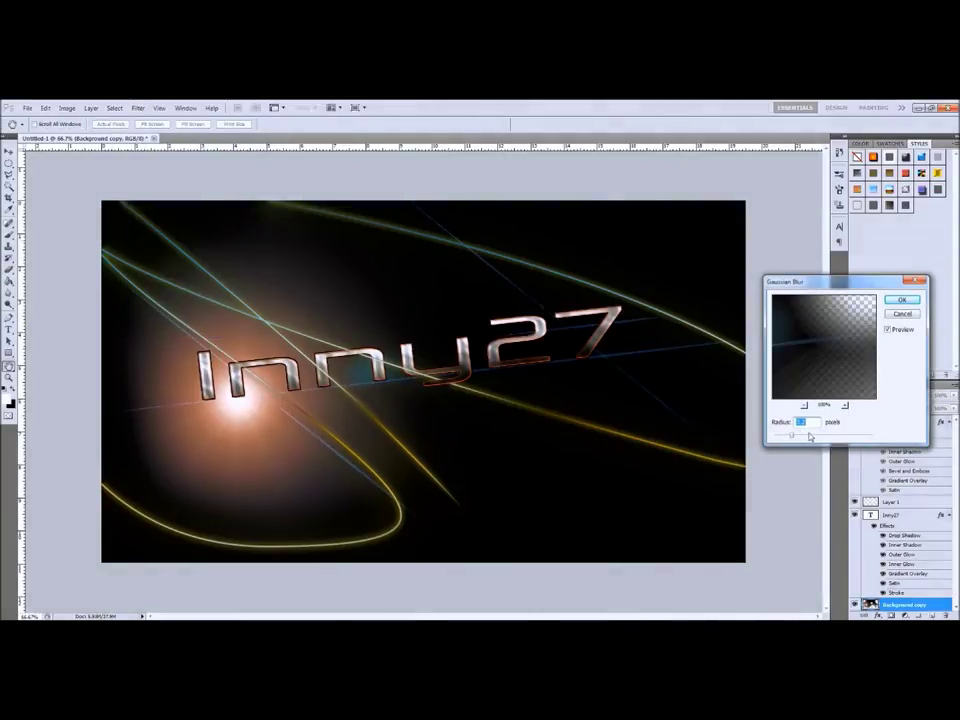
left_click(902, 313)
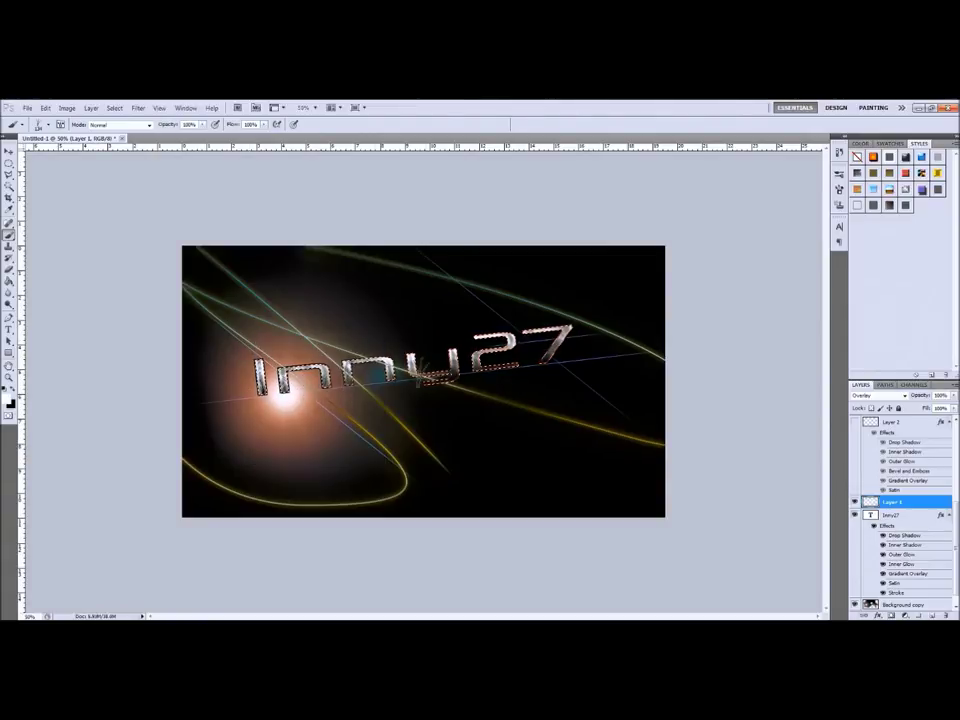
Choose a different brush preset, then reselect the Background copy layer to change its blend mode.
key("ctrl+plus")
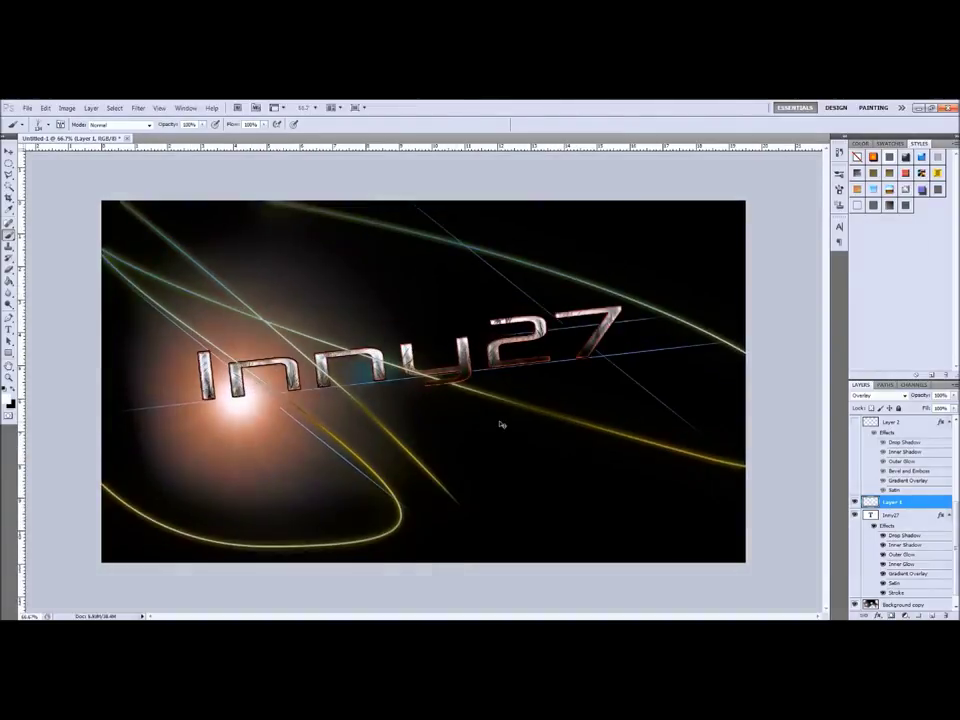
left_click(893, 514)
key("z")
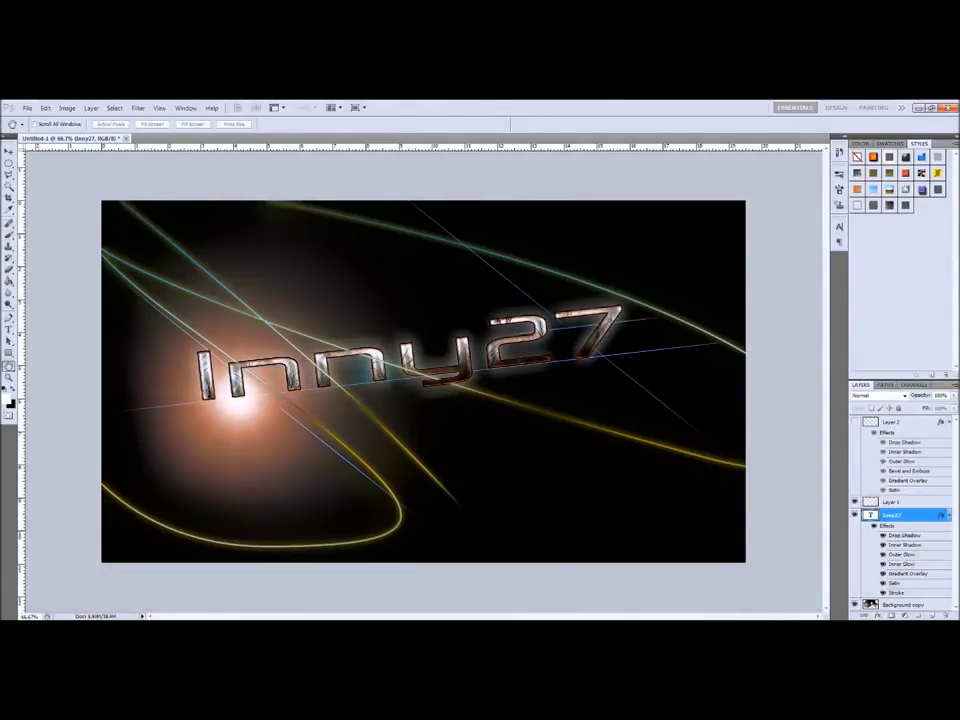
key("b")
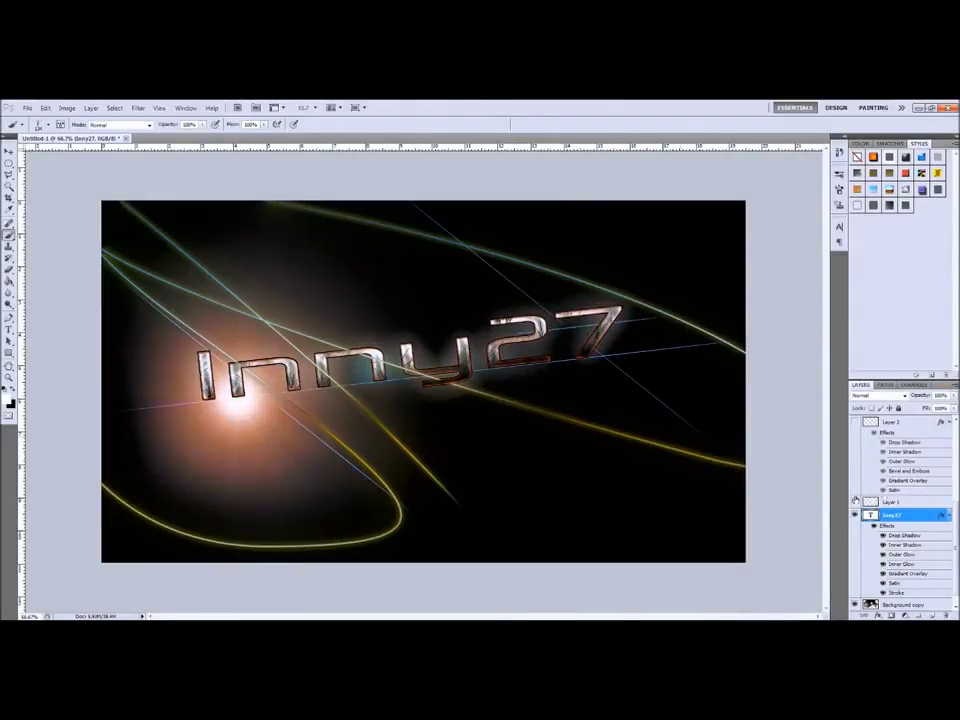
left_click(889, 592)
right_click(180, 258)
double_click(240, 332)
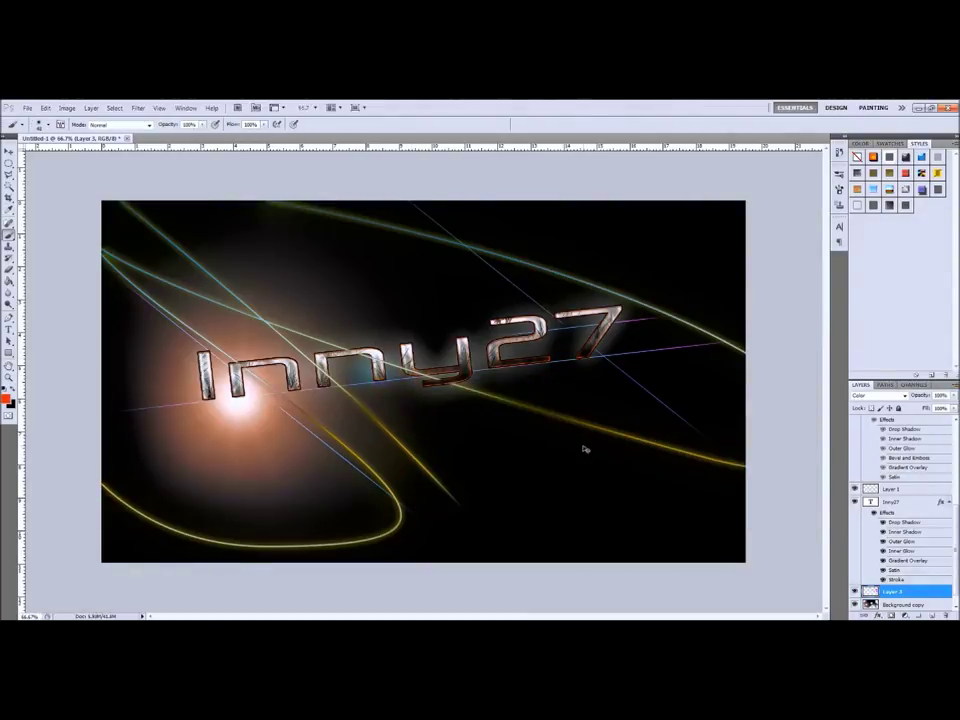
left_click(9, 149)
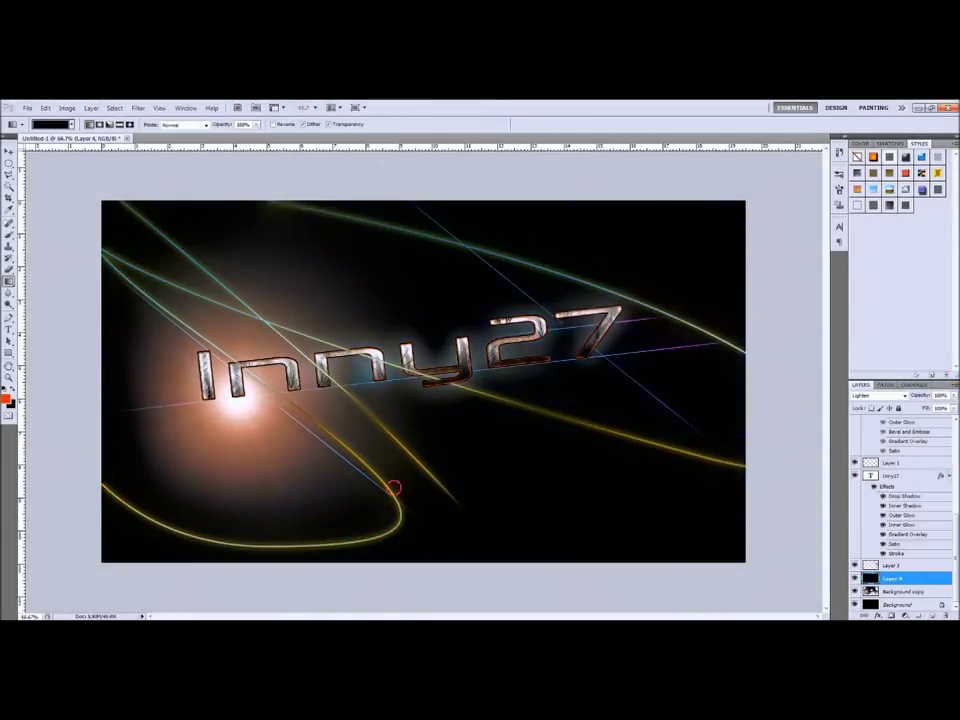
left_click(903, 591)
left_click(878, 395)
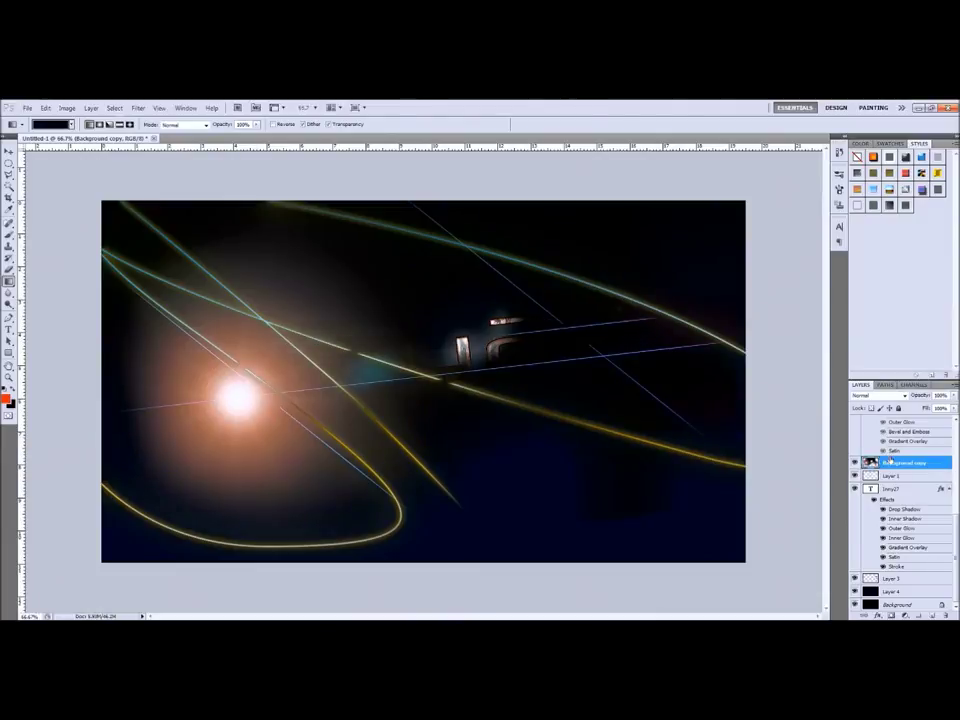
Erase the flare's bright centre with a smaller eraser so the 'In' letters show through.
key("bracketleft")
key("bracketleft")
key("bracketleft")
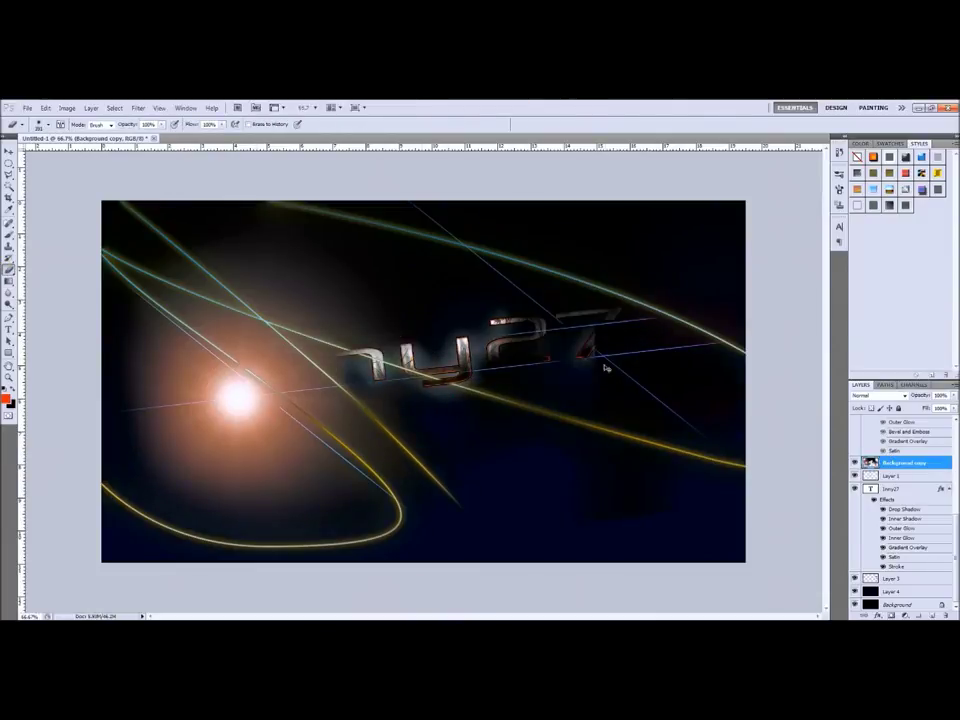
left_click_drag(225, 385, 241, 405)
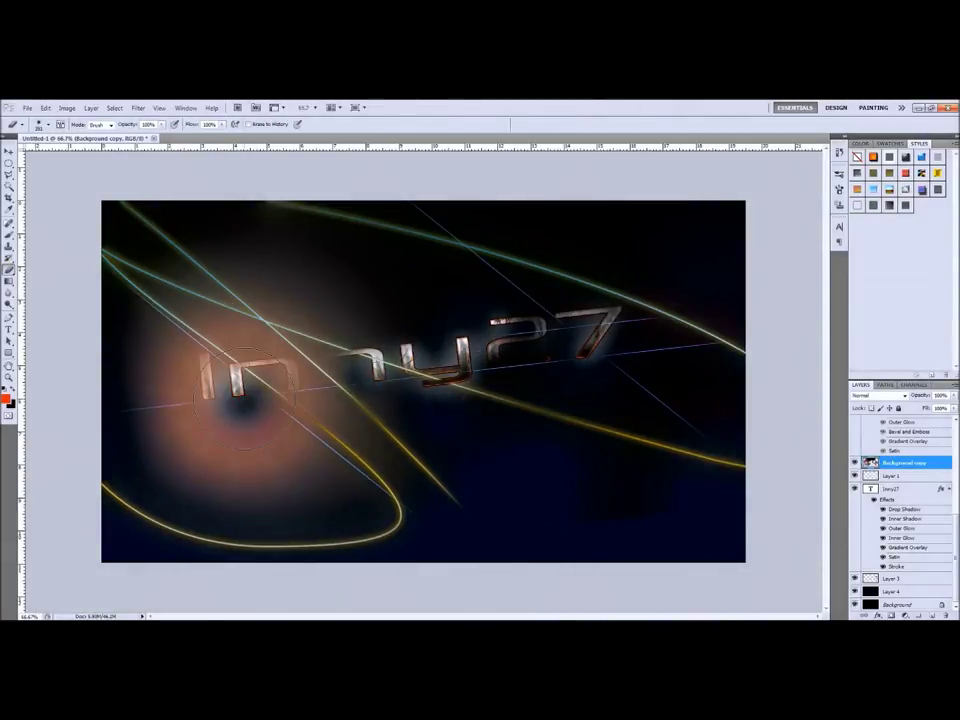
key("ctrl+z")
left_click_drag(300, 360, 200, 370)
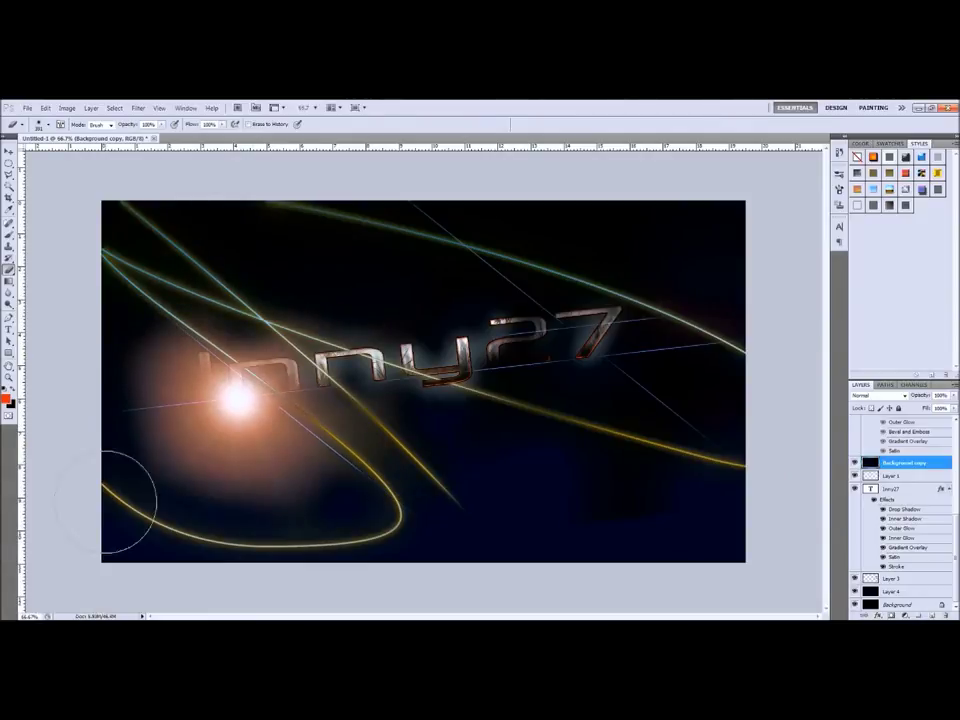
left_click_drag(105, 500, 170, 270)
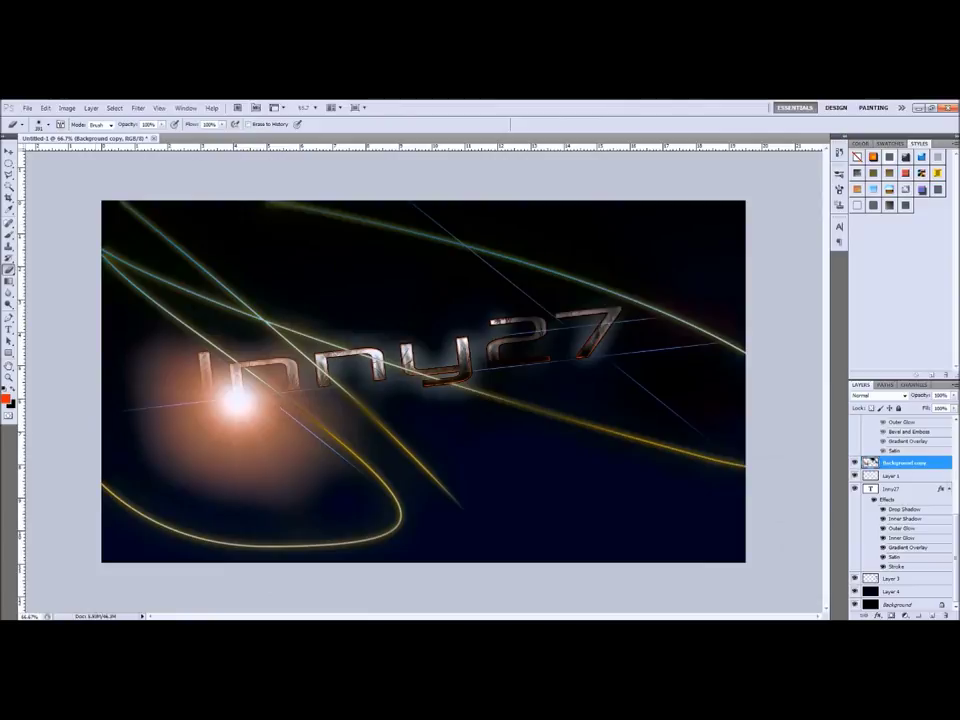
Adjust Levels on the flare area: lower midtones, lift the shadows, and raise the output white.
key("ctrl+l")
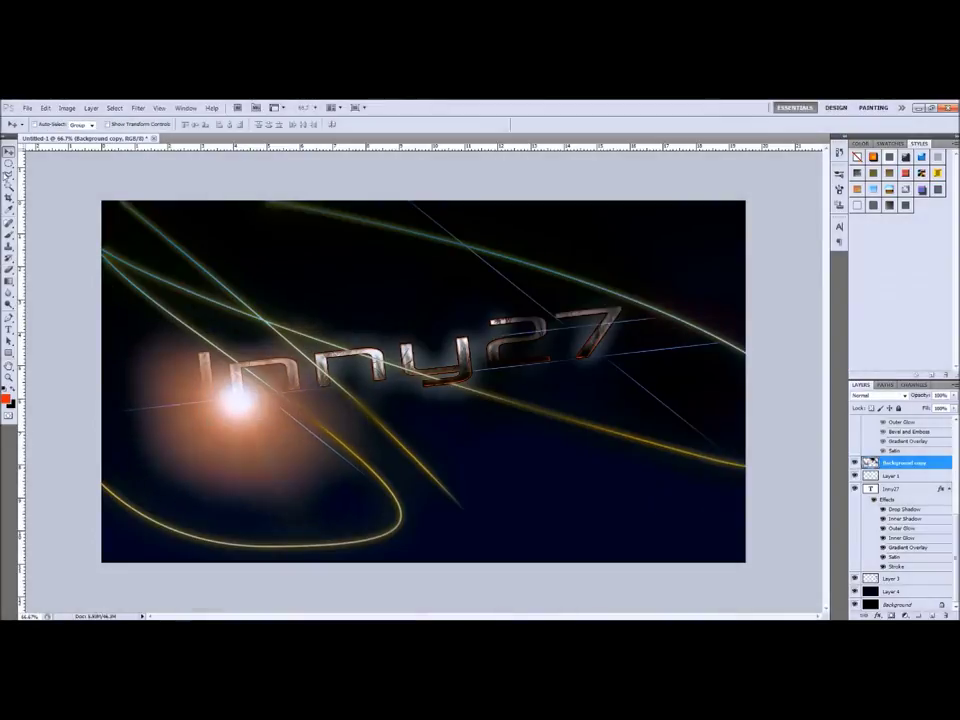
left_click_drag(743, 442, 725, 442)
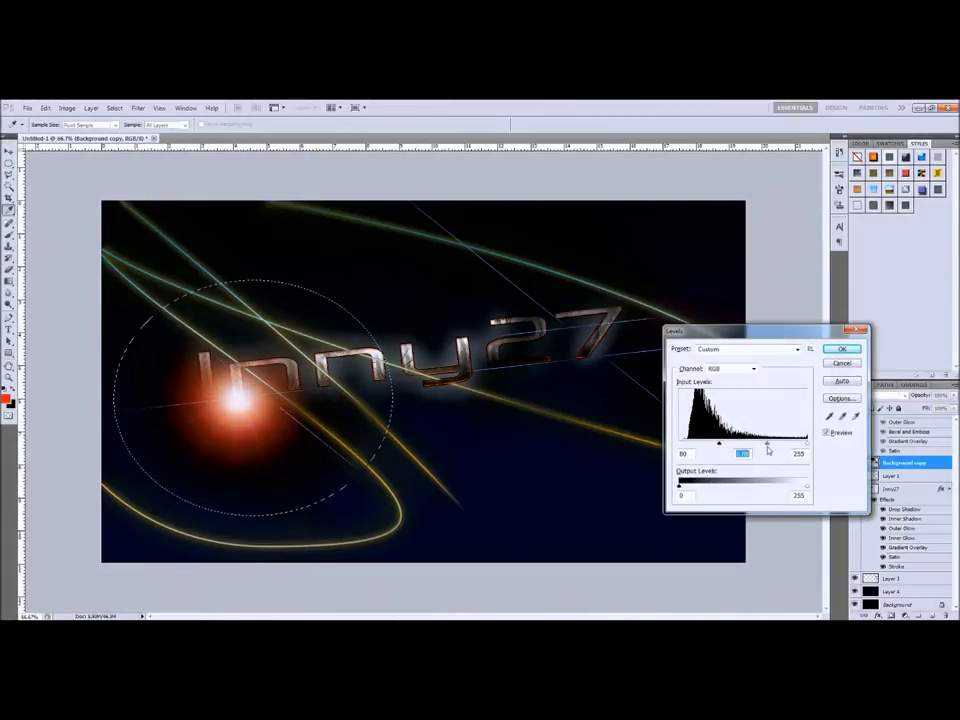
mouse_move(681, 489)
left_mouse_down()
mouse_move(785, 487)
mouse_move(727, 489)
left_mouse_up()
left_click_drag(743, 490, 805, 490)
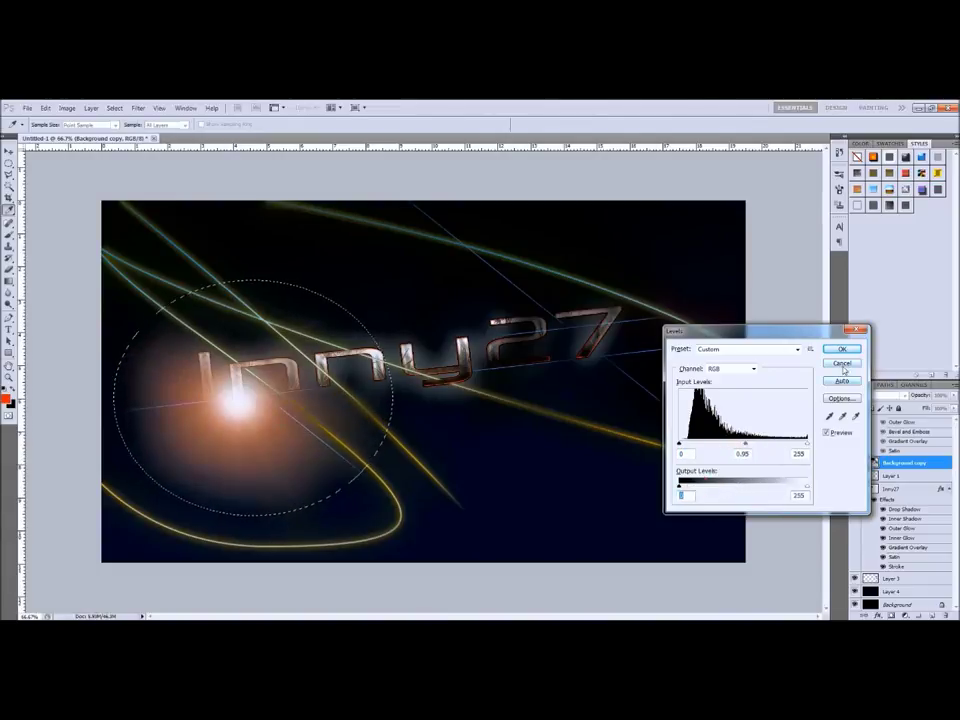
key("Return")
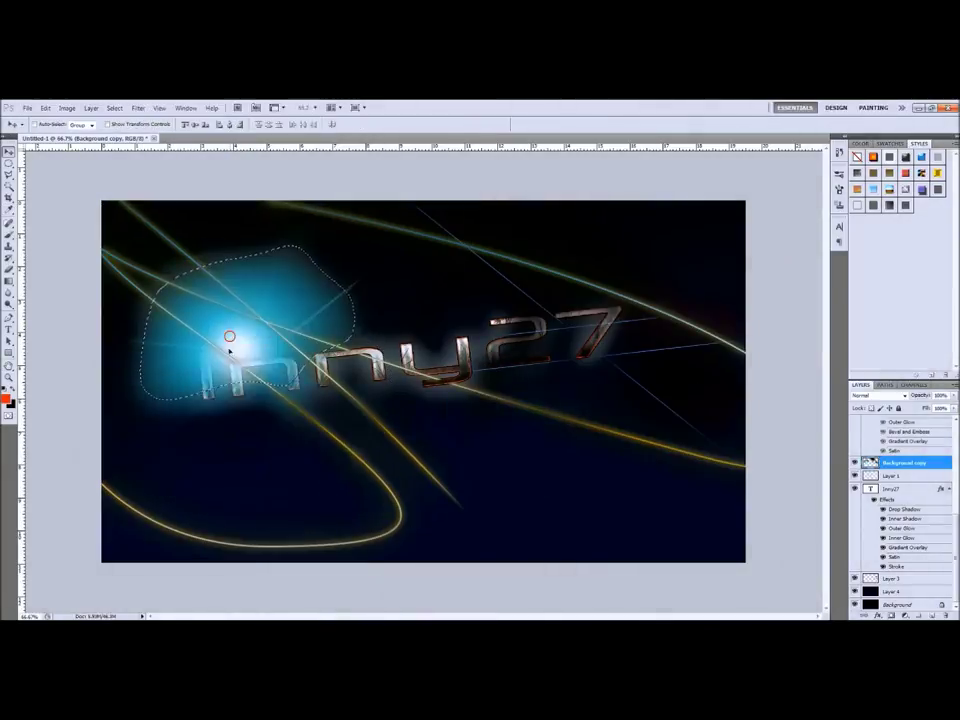
Duplicate the cyan glow, flip the copy, and place it right of the original glow.
key("ctrl+d")
key("e")
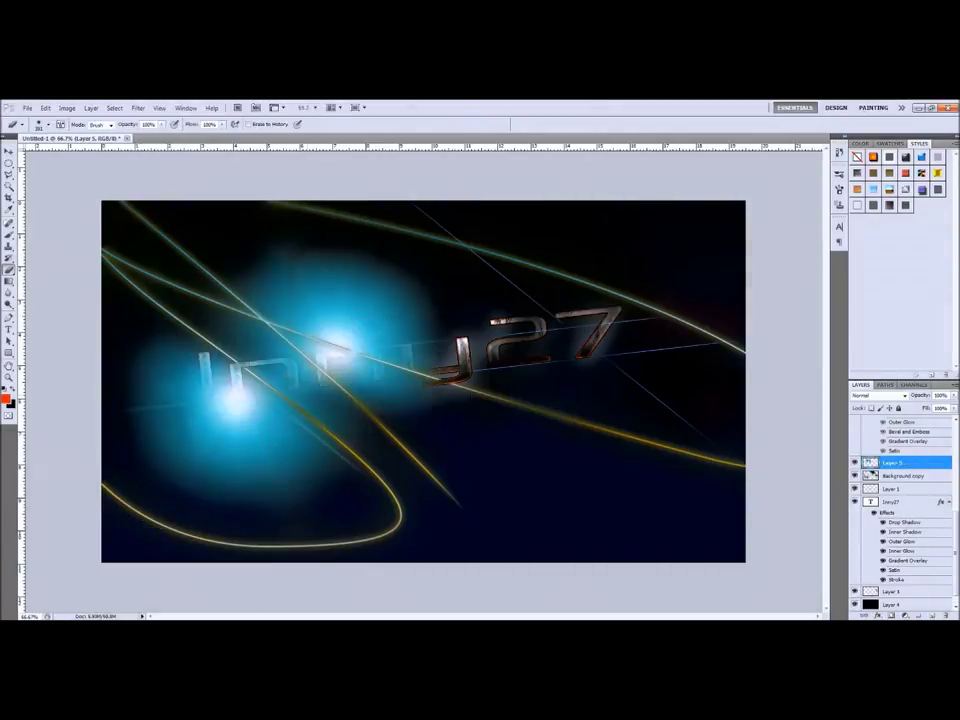
left_click_drag(277, 362, 247, 373)
left_click(878, 476, "ctrl")
key("ctrl+j")
key("ctrl+t")
right_click(273, 337)
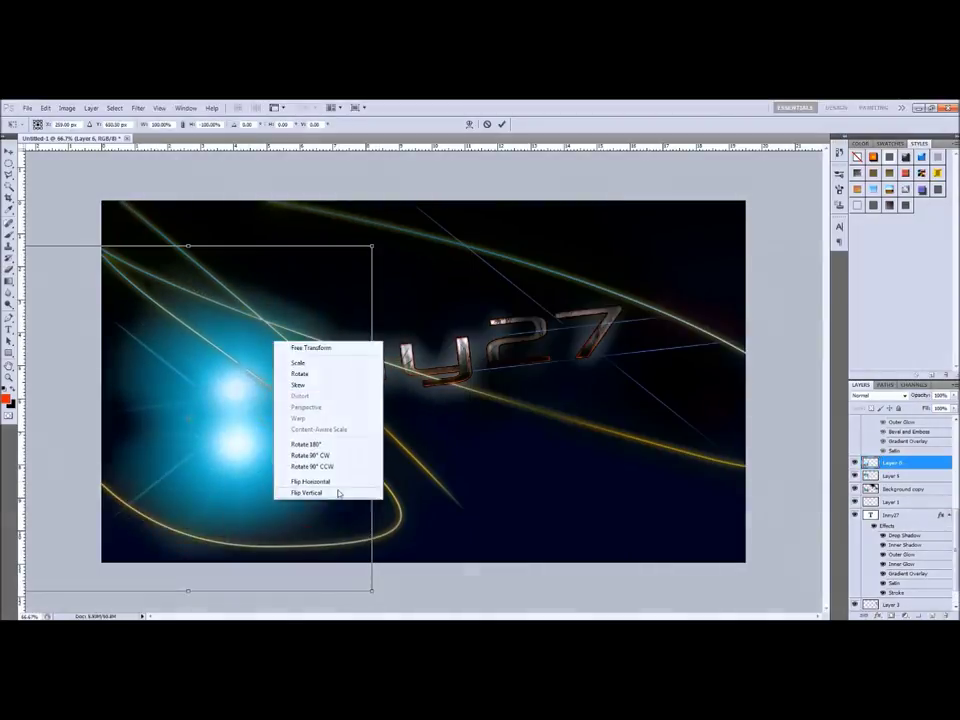
left_click(336, 492)
key("Return")
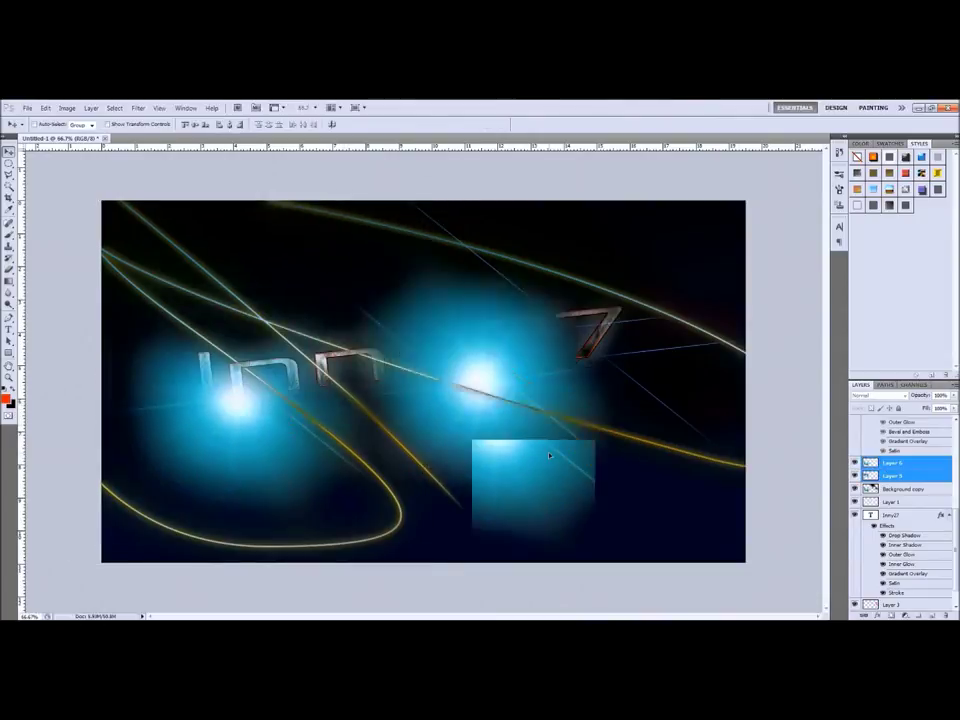
left_click_drag(343, 407, 621, 432)
Clear the selected glow pixels, set Color Dodge blending, and stretch the glow across the text.
left_click(870, 476, "ctrl")
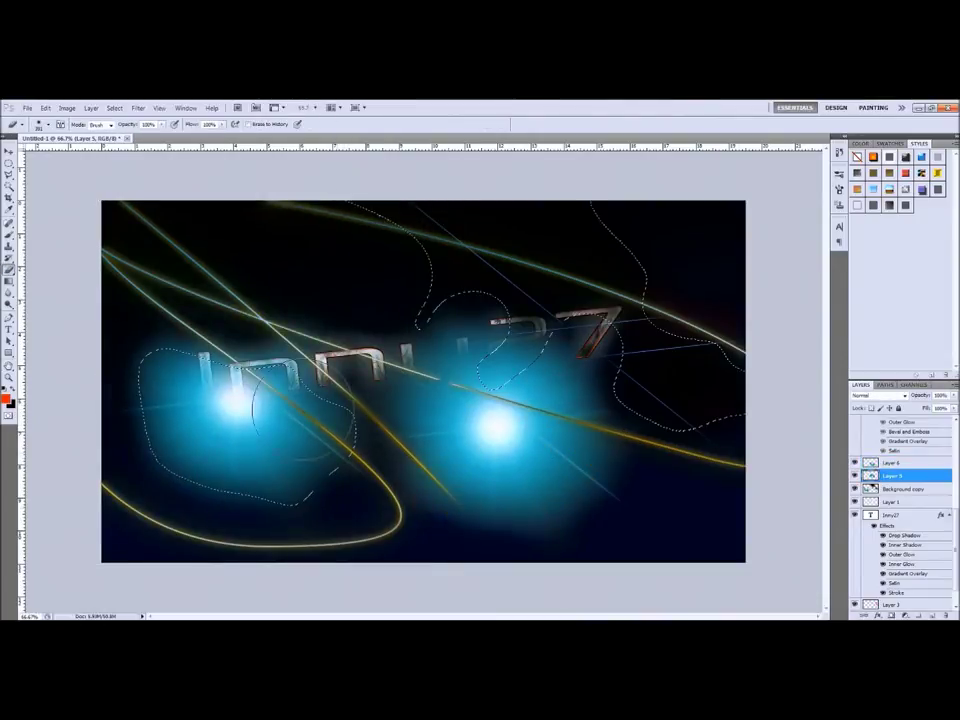
key("Delete")
left_click(903, 489)
key("ctrl+d")
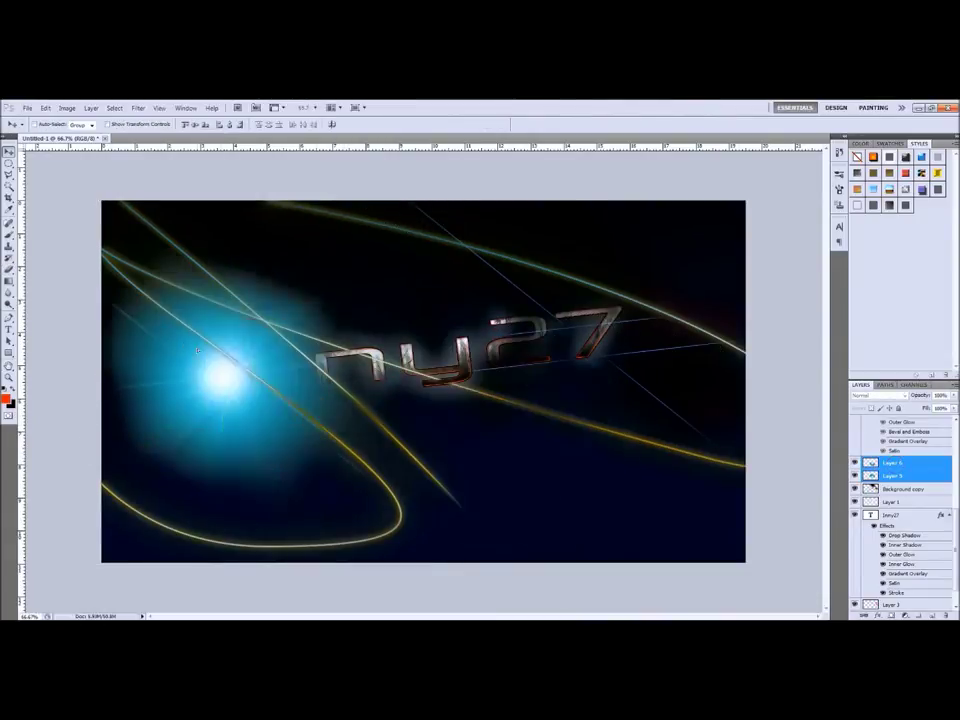
left_click(878, 395)
left_click(866, 225)
key("ctrl+t")
left_click_drag(365, 370, 545, 370)
key("Return")
Adjust the glow with Levels, then soften it with a Gaussian Blur.
key("ctrl+l")
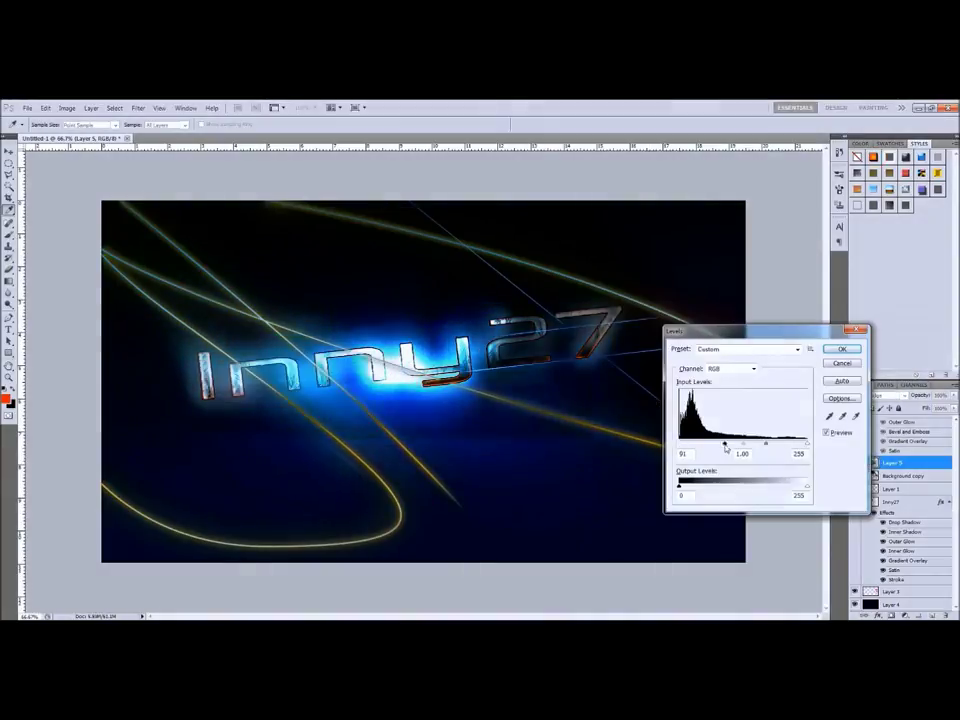
mouse_move(806, 444)
left_mouse_down()
mouse_move(765, 448)
mouse_move(806, 444)
left_mouse_up()
left_click_drag(680, 444, 781, 444)
left_click(842, 349)
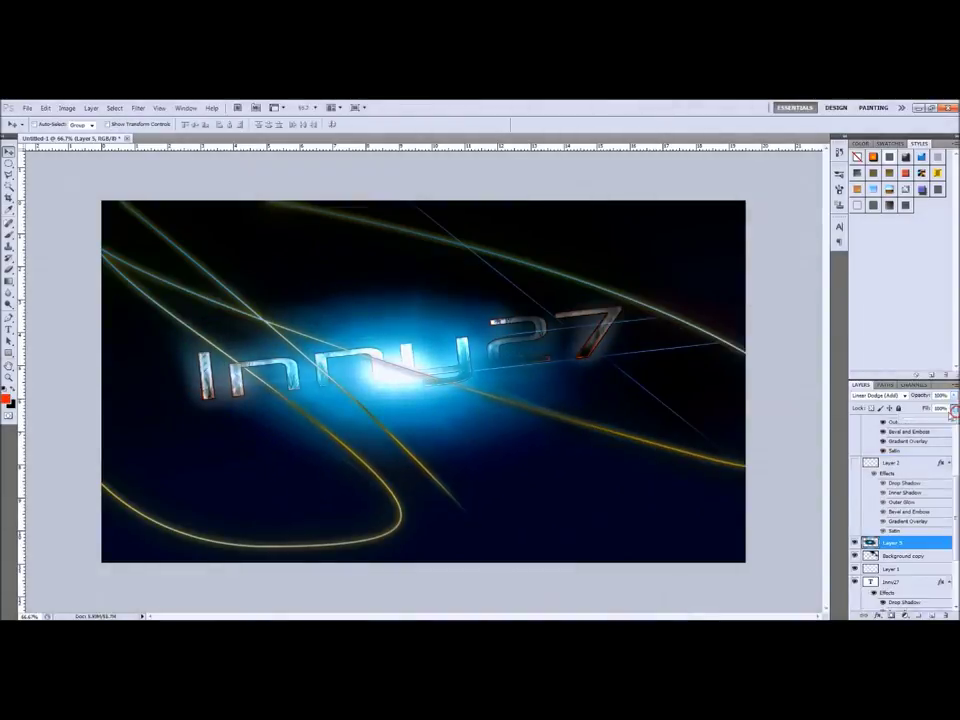
left_click(138, 107)
left_click(290, 266)
key("Return")
key("v")
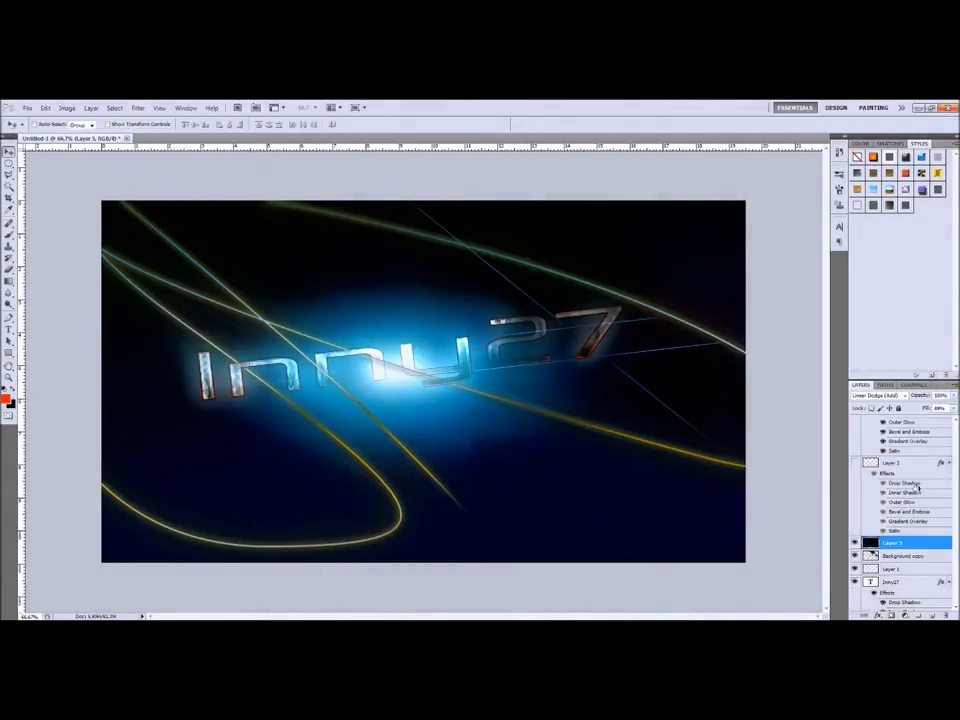
Undo, redo Levels with the black input raised to 151 for a fainter glow, and deselect.
key("ctrl+z")
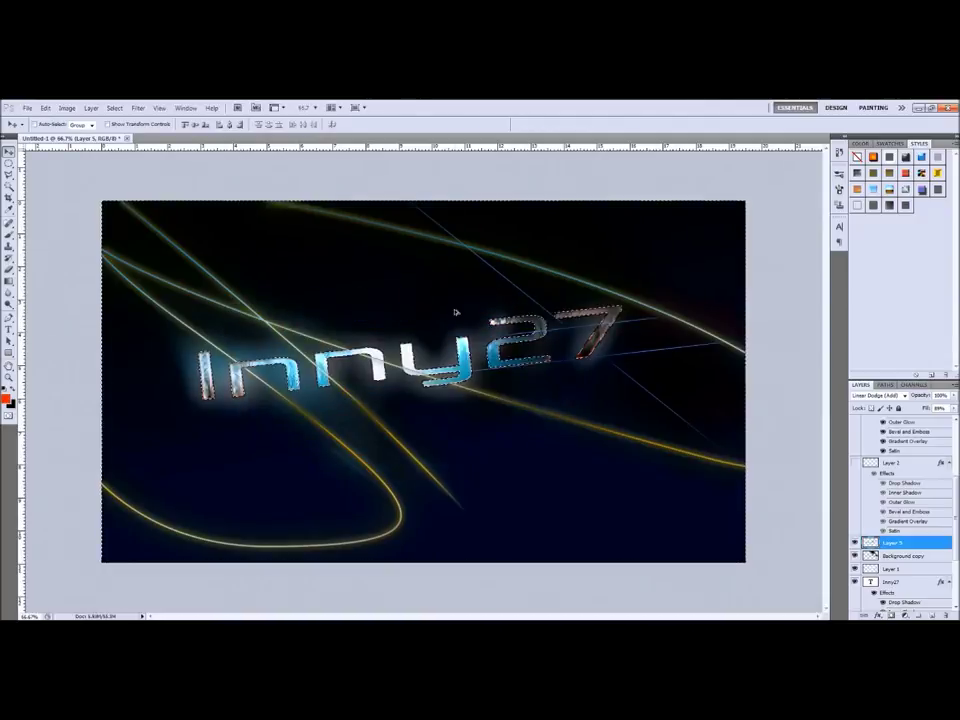
key("ctrl+z")
key("ctrl+l")
left_click_drag(680, 444, 755, 444)
key("Return")
key("ctrl+d")
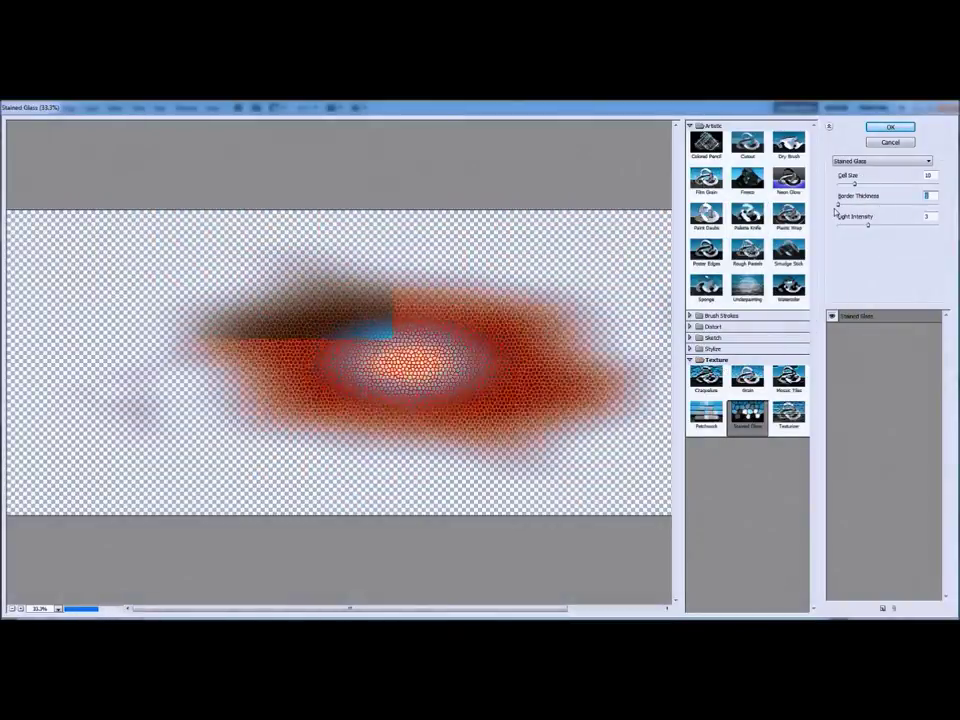
Shrink the Stained Glass cells to a fine size, then make an elliptical feathered selection and deselect.
left_click_drag(848, 188, 842, 190)
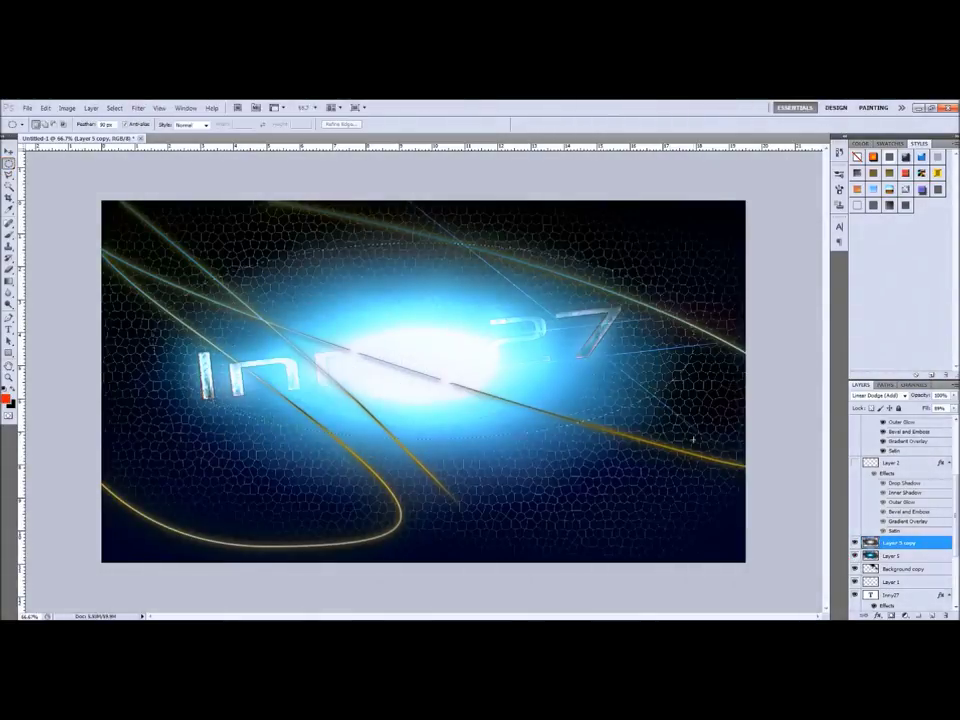
left_click_drag(692, 470, 178, 258)
right_click(215, 366)
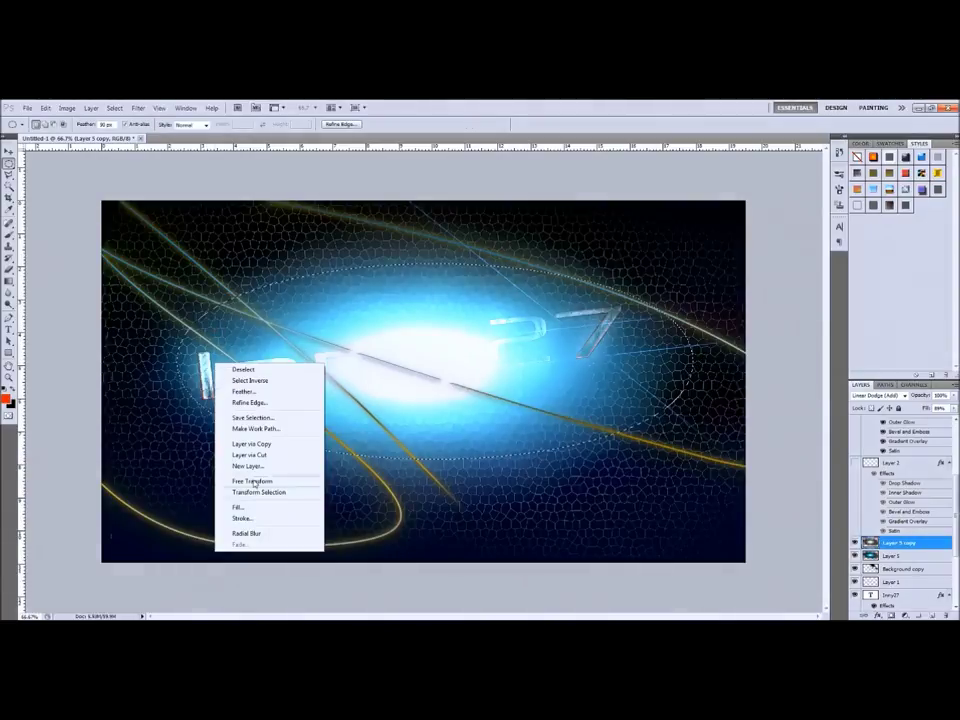
left_click(246, 533)
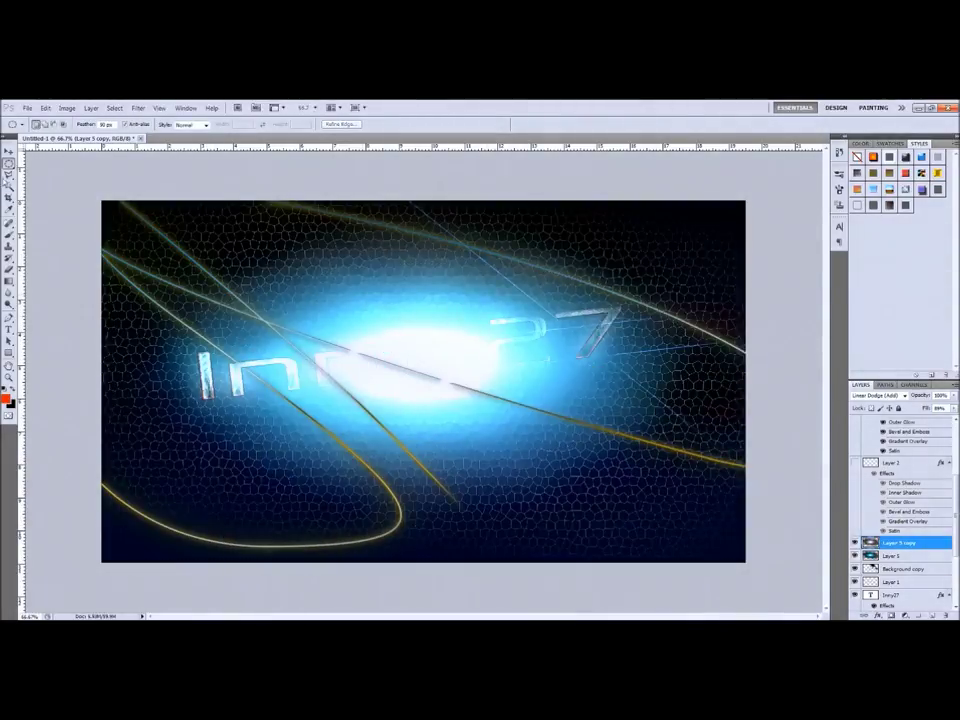
key("ctrl+d")
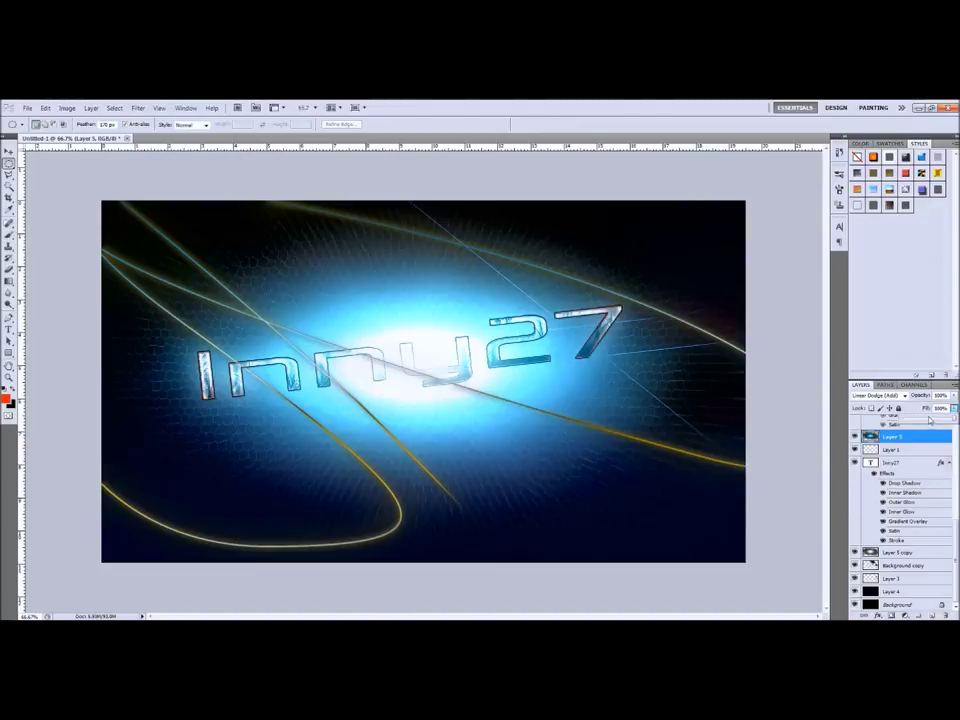
Move Layer 5 copy above Inny27 and cycle through blend modes on the glow.
left_click_drag(897, 543, 897, 457)
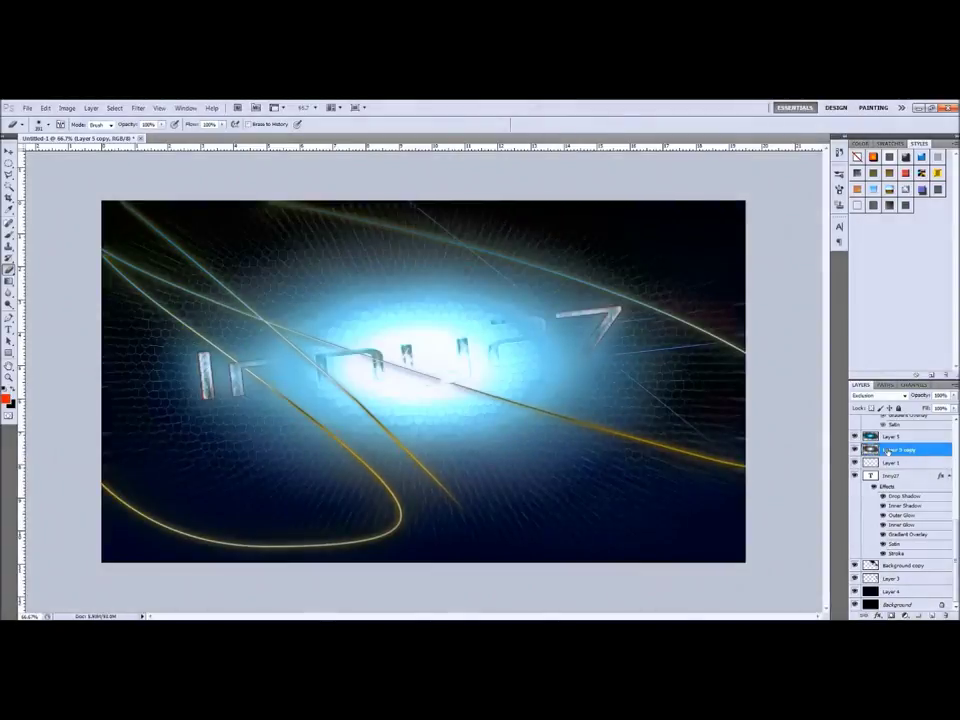
right_click(422, 362)
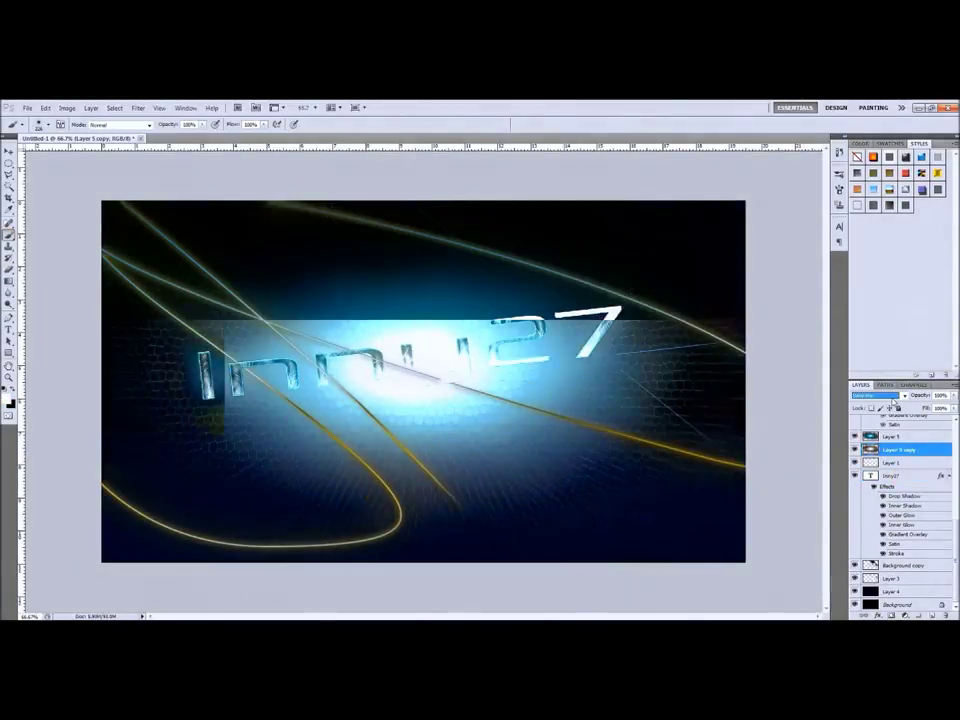
key("Up")
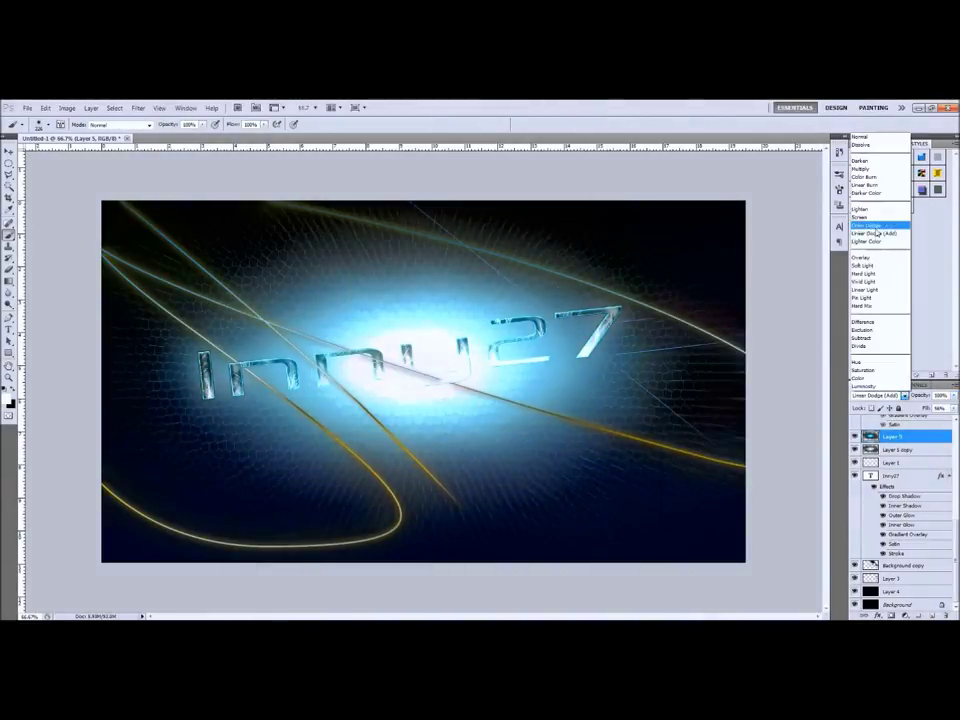
left_click(877, 230)
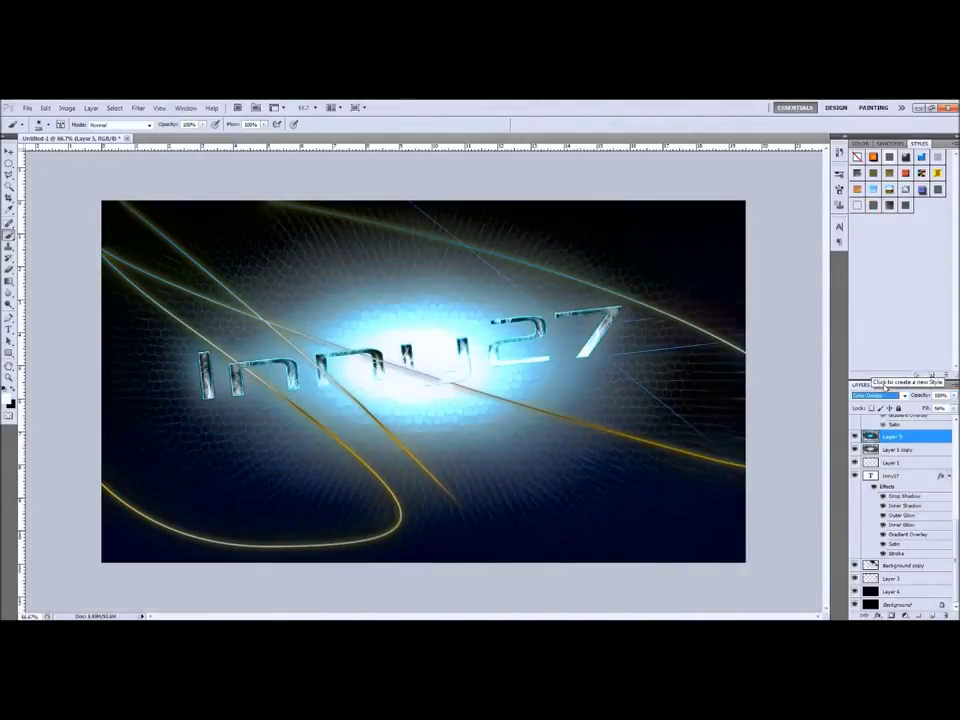
key("Down")
Set Layer 5 to Overlay and Layer 5 copy to Exclusion, keeping the copy beneath Layer 5.
key("Down")
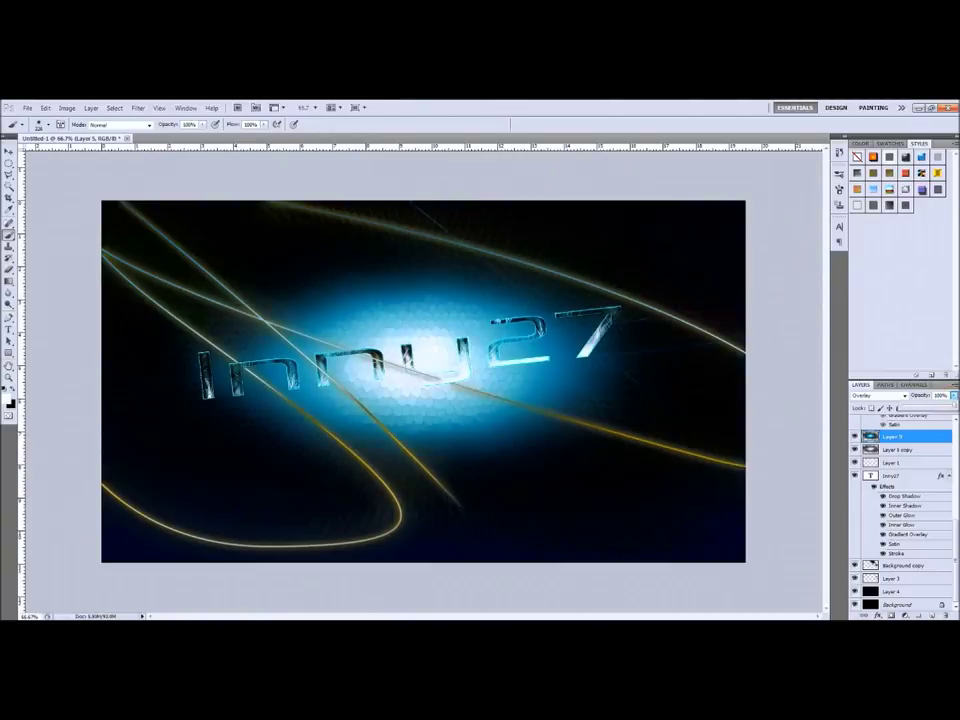
left_click(900, 450)
key("Down")
key("Down")
key("Down")
key("Down")
key("Down")
key("Down")
key("ctrl+bracketright")
key("Down")
left_click(876, 395)
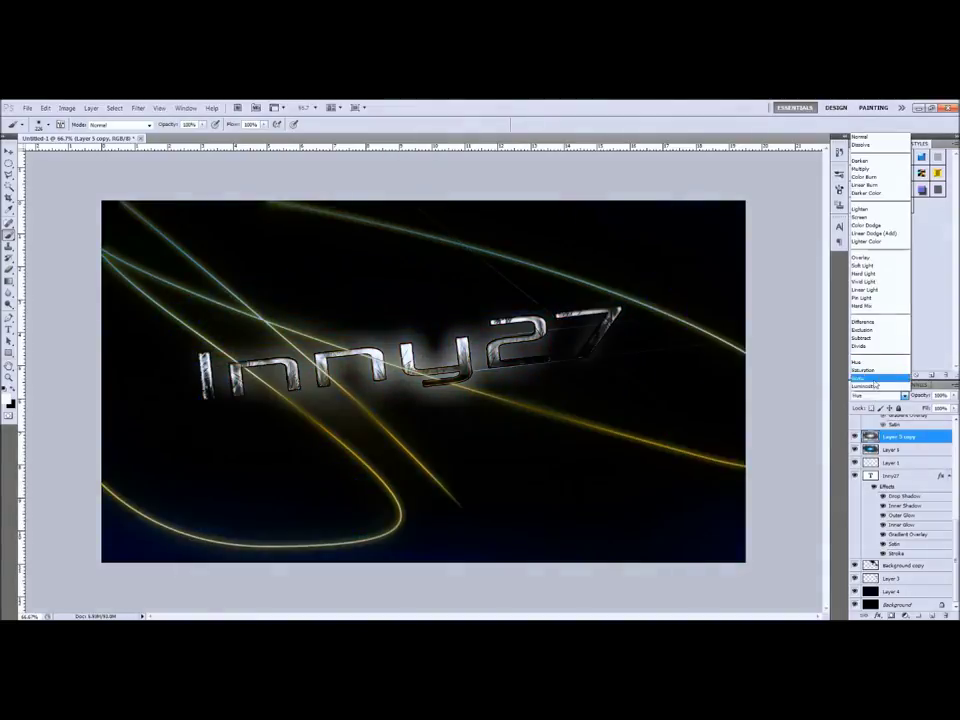
key("Return")
key("ctrl+bracketleft")
Select Layer 5 with the Eraser and check the eraser brush sizes.
left_click(889, 437)
key("e")
right_click(261, 285)
key("Escape")
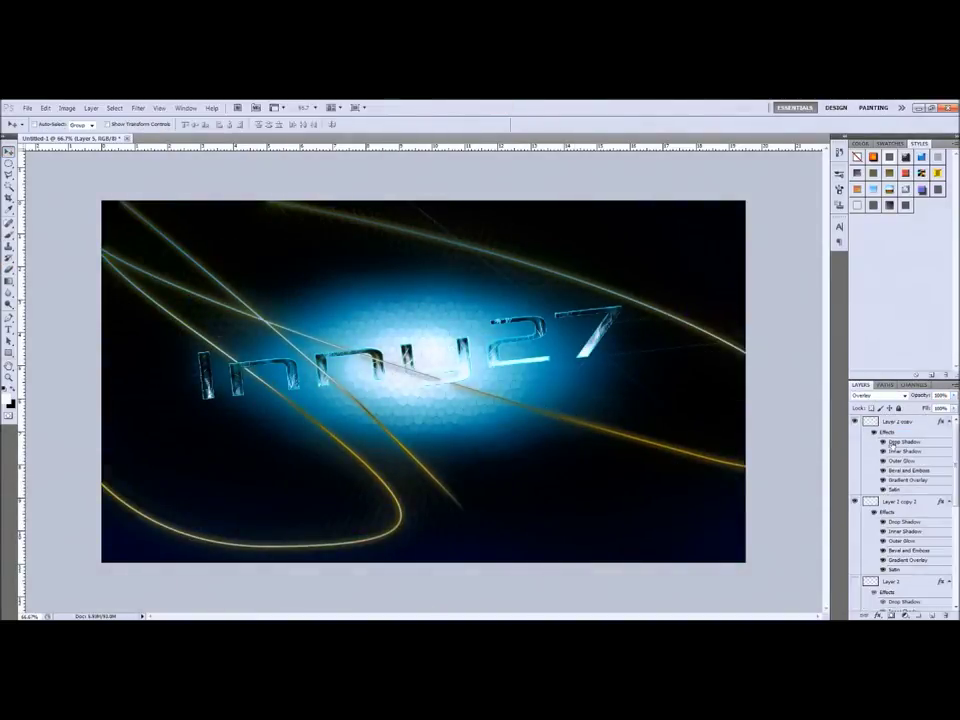
Deselect, hide Layer 6, and rearrange the layer stack.
left_click(482, 300)
key("ctrl+d")
key("v")
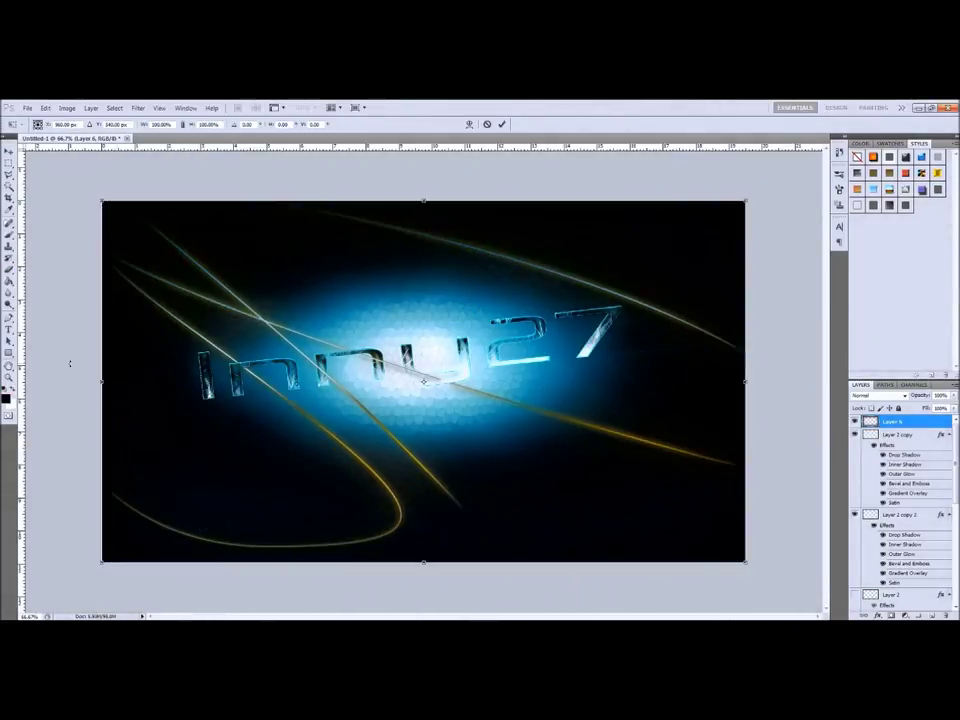
left_click(877, 395)
left_click(855, 421)
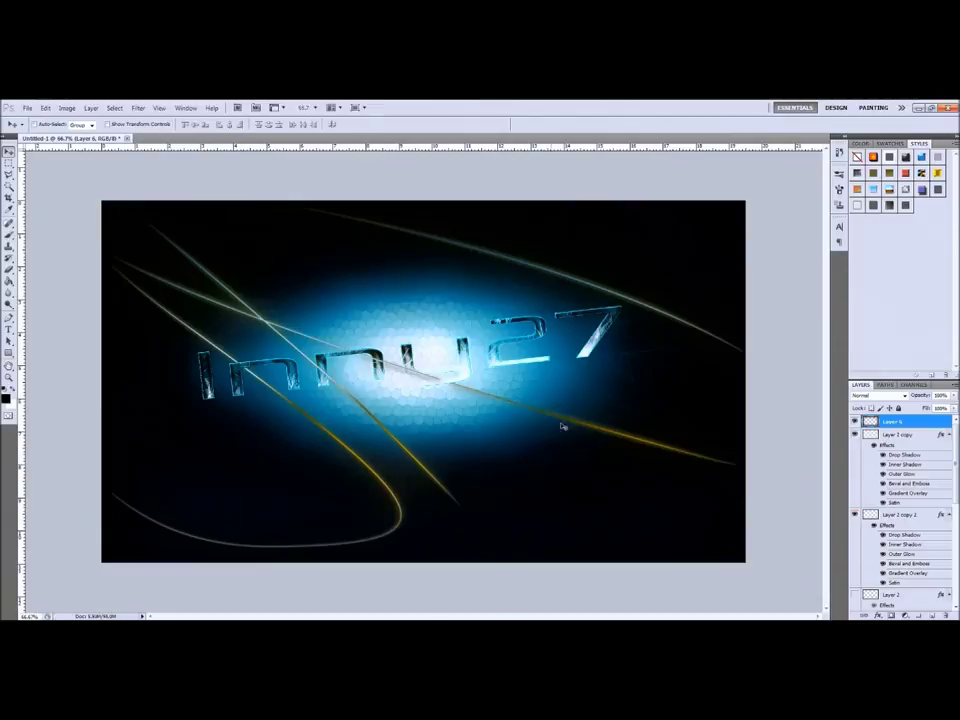
left_click_drag(902, 378, 902, 268)
scroll(900, 450, "down", 3)
Make the Layer 2 copy 2 streak layers visible and move them above Layer 5.
left_click(868, 397)
left_click_drag(897, 395, 888, 510)
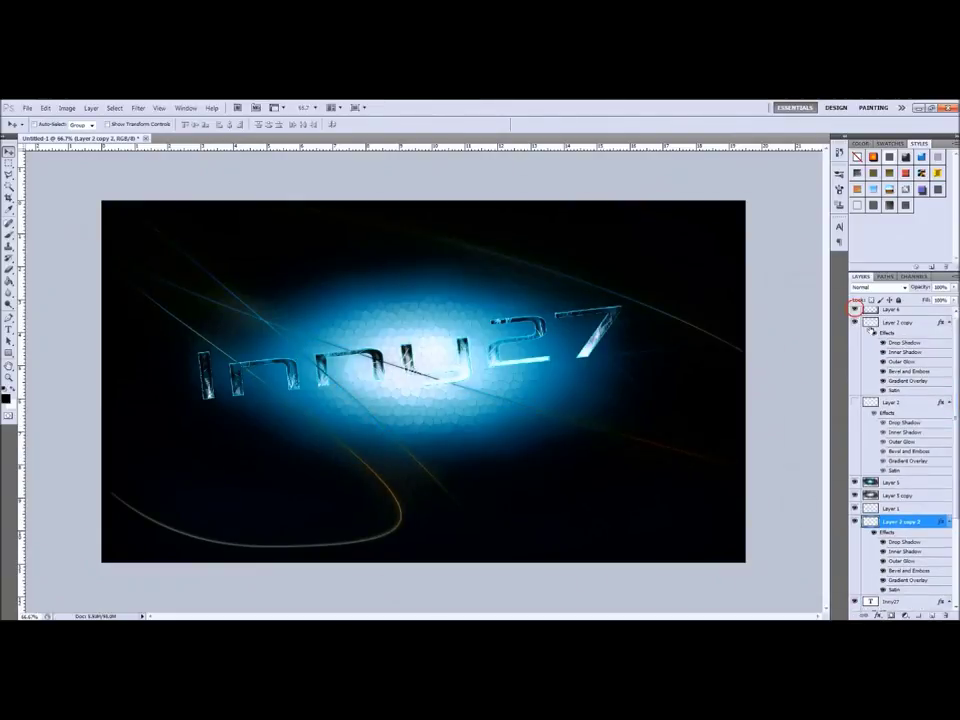
left_click(856, 521)
left_click(900, 521, "ctrl")
left_click_drag(878, 441, 878, 403)
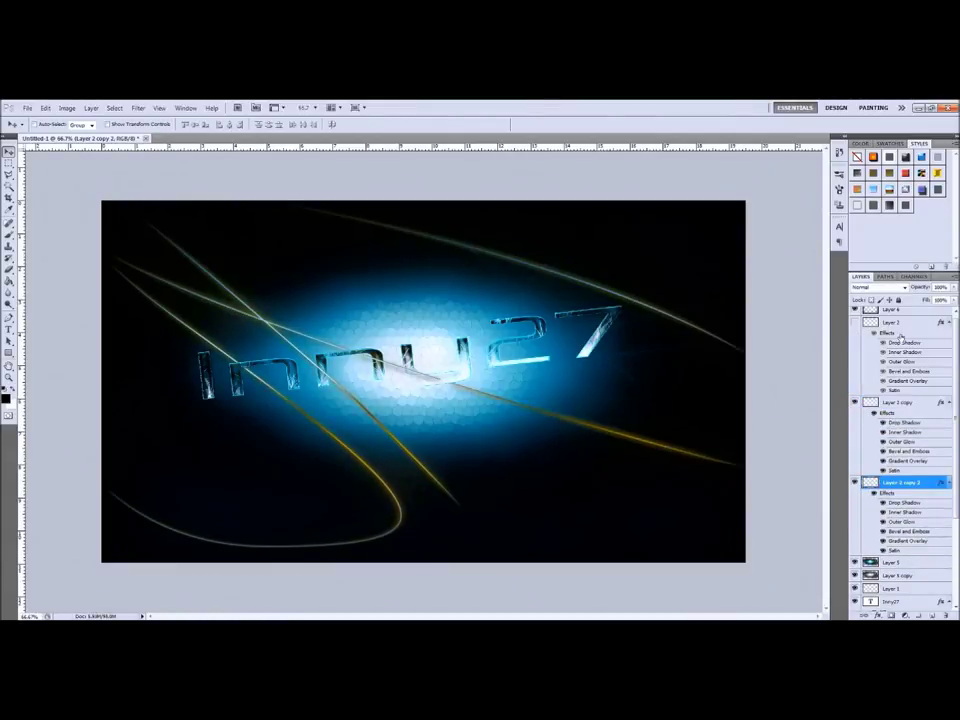
Rasterize the streaks into Layer 7 and set it to Color Dodge blending.
left_click(875, 287)
left_click(878, 289)
scroll(878, 289, "down", 1)
scroll(880, 290, "down", 1)
scroll(882, 291, "down", 1)
scroll(887, 293, "down", 2)
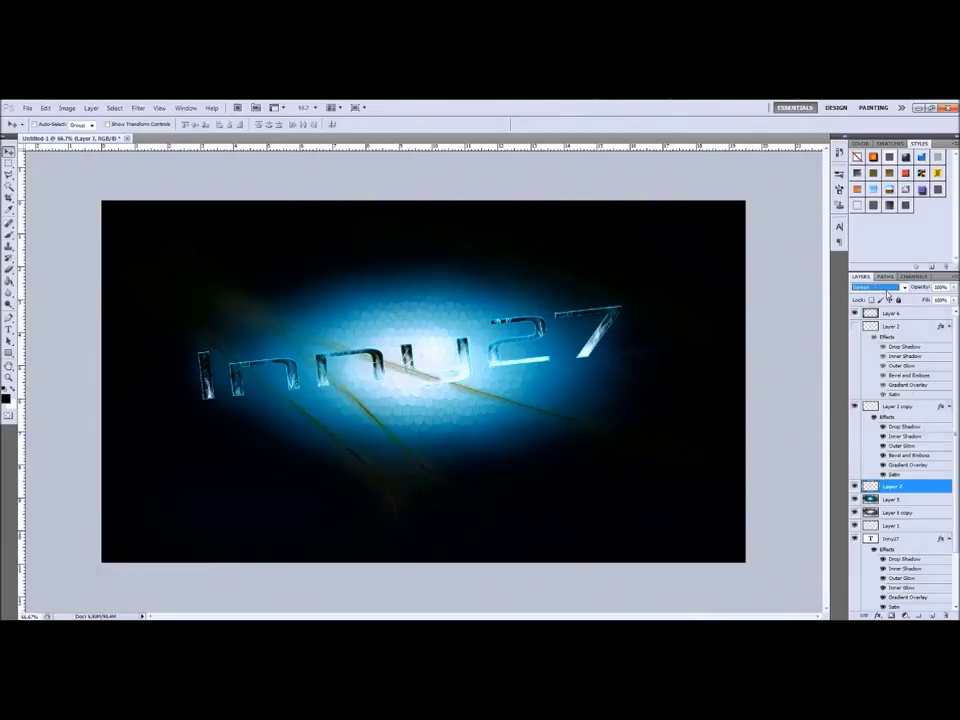
scroll(887, 293, "down", 1)
scroll(886, 292, "down", 1)
scroll(885, 292, "down", 1)
scroll(884, 291, "down", 1)
left_click(884, 291)
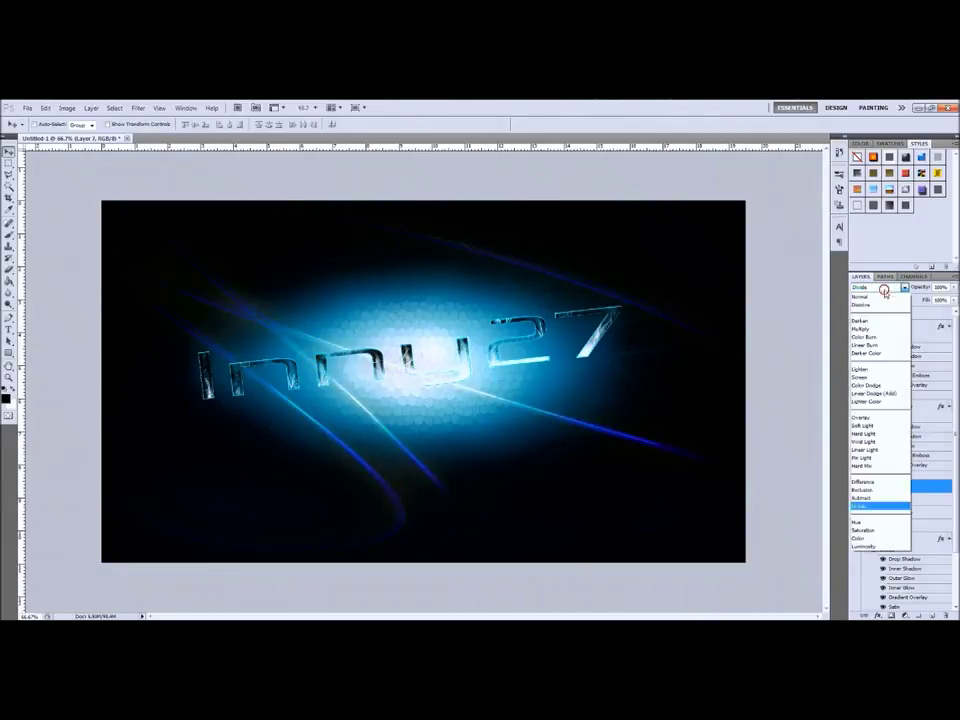
left_click(884, 291)
Add empty Layer 8, save as cell picture.psd, and raise the glow's Hue/Saturation lightness.
left_click(884, 291)
left_click(870, 385)
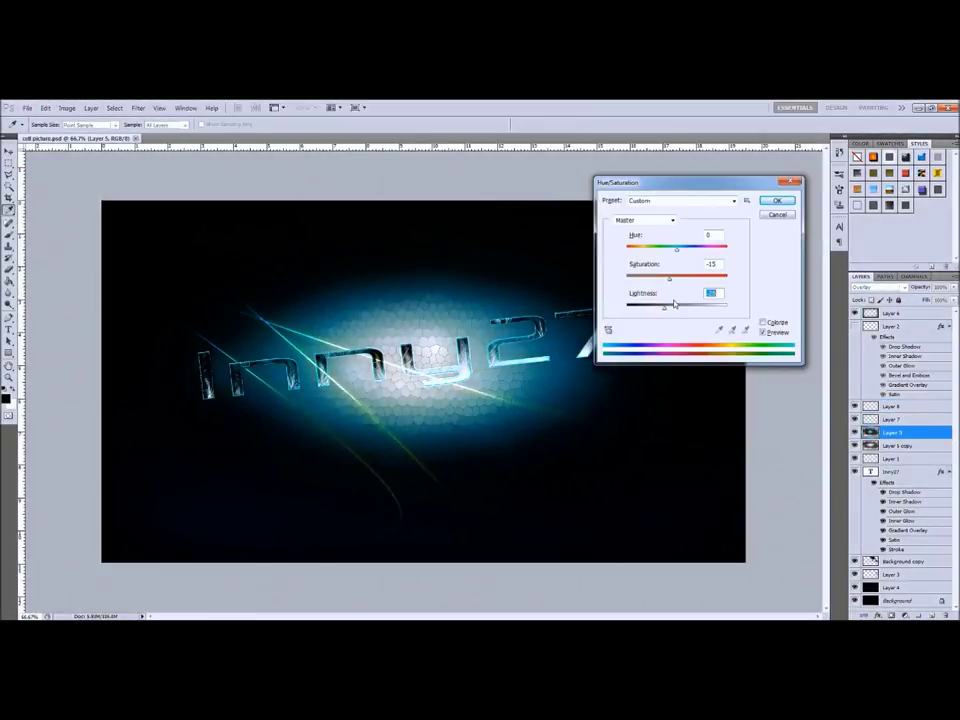
mouse_move(674, 304)
left_mouse_down()
mouse_move(700, 306)
mouse_move(688, 277)
mouse_move(630, 249)
mouse_move(678, 249)
left_mouse_up()
Colorize the glow teal (Hue 184, Saturation 40) and deepen its darks with Levels.
left_click(763, 322)
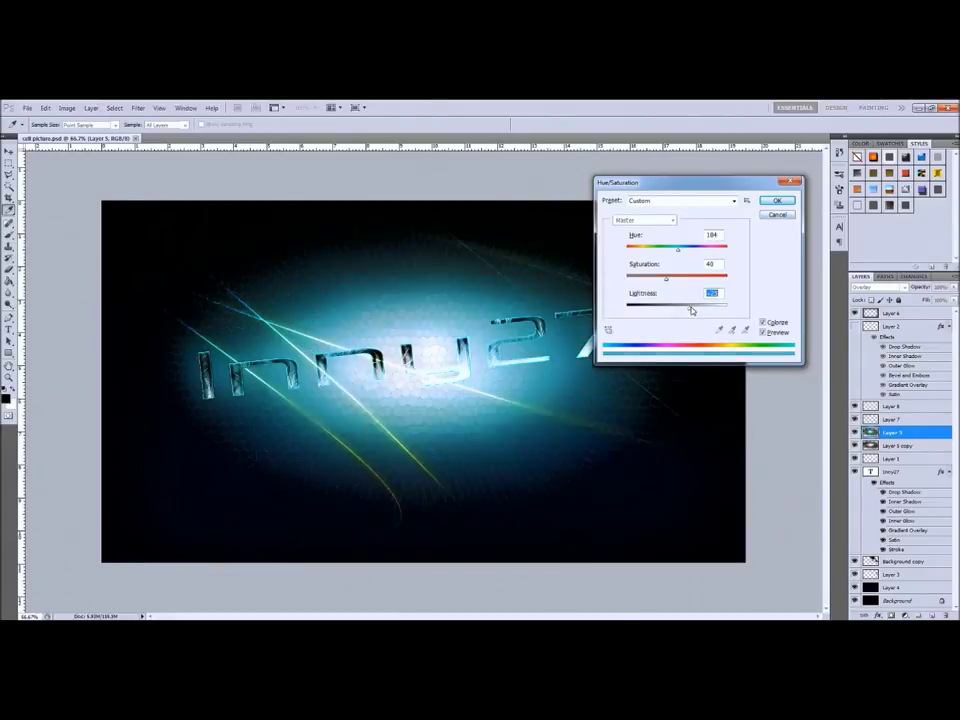
left_click(777, 200)
key("ctrl+l")
left_click_drag(680, 443, 705, 446)
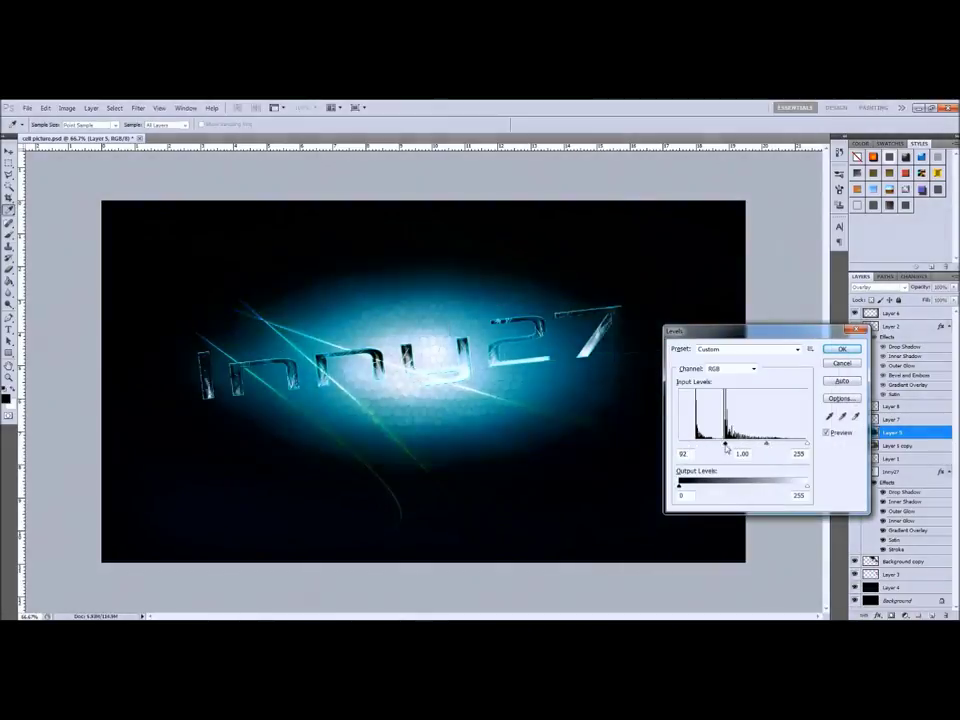
key("Return")
Select the Inny27 letters, add Layer 9 with an orange brush colour, and move it to the top.
left_click(870, 484, "ctrl")
left_click(930, 614)
key("b")
left_click(7, 398)
left_click(940, 370)
left_click_drag(888, 406, 888, 313)
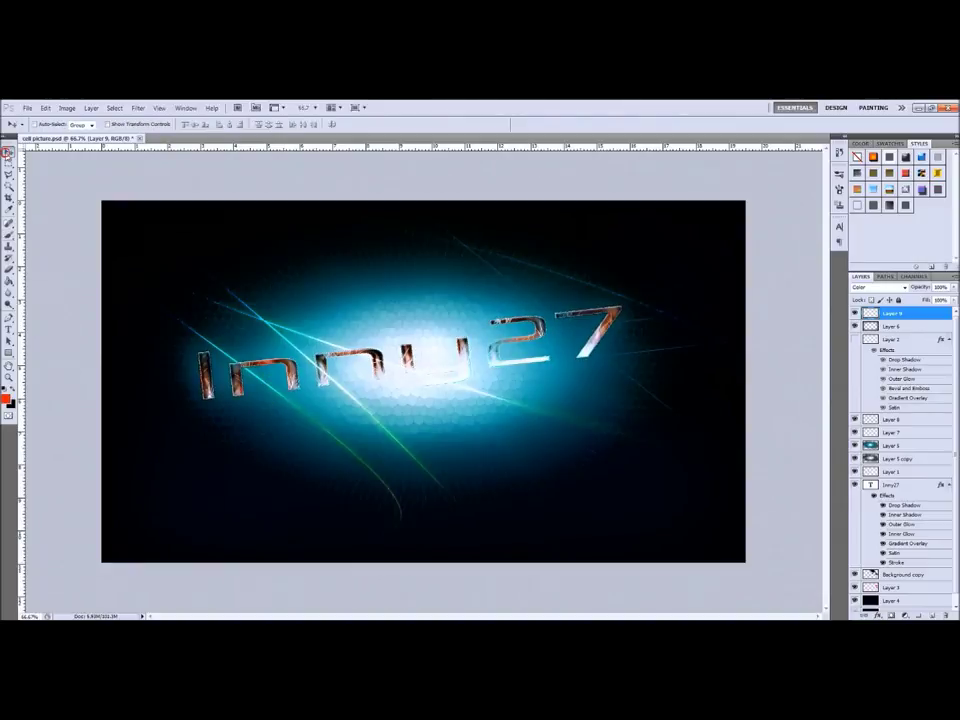
Shift the duplicated Layer 7 streaks down-left across the glow, then fit the artwork on screen.
left_click(277, 242)
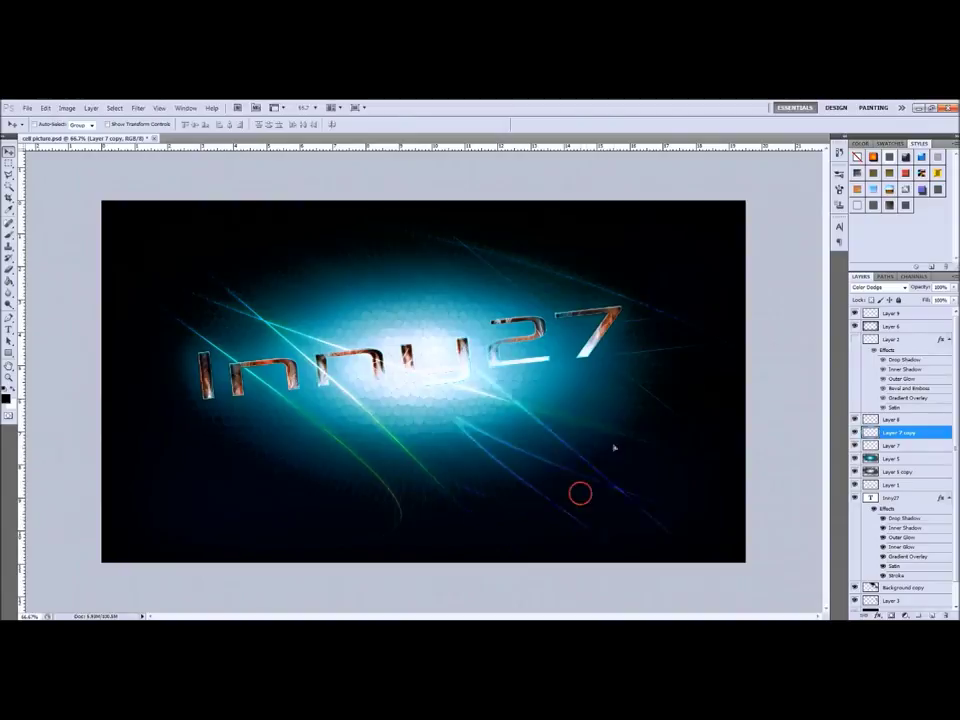
left_click_drag(329, 192, 347, 431)
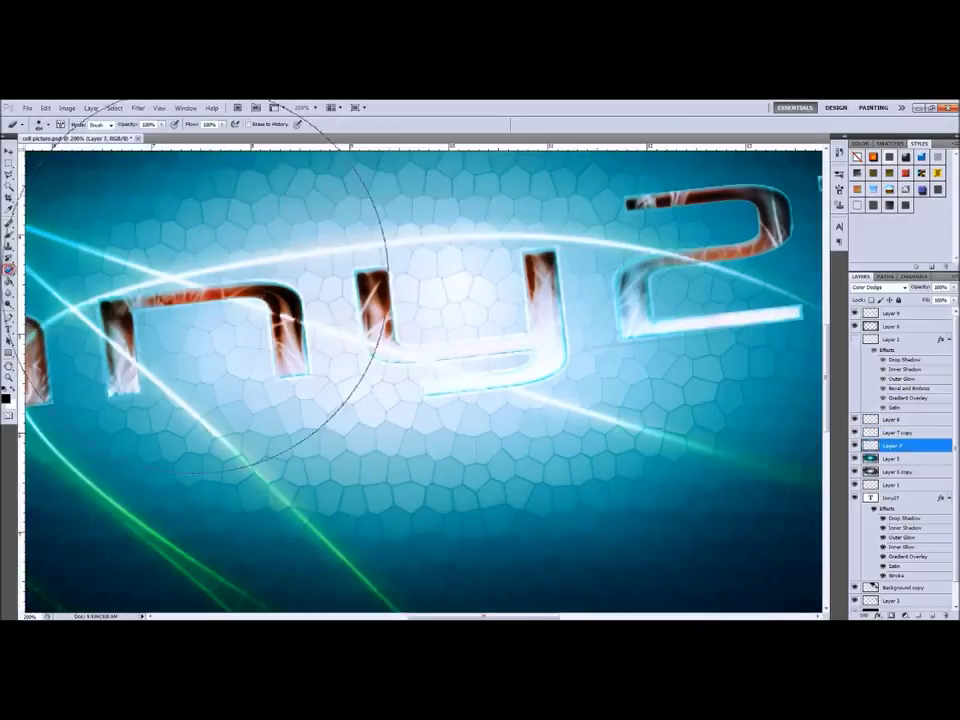
scroll(420, 380, "left", 5)
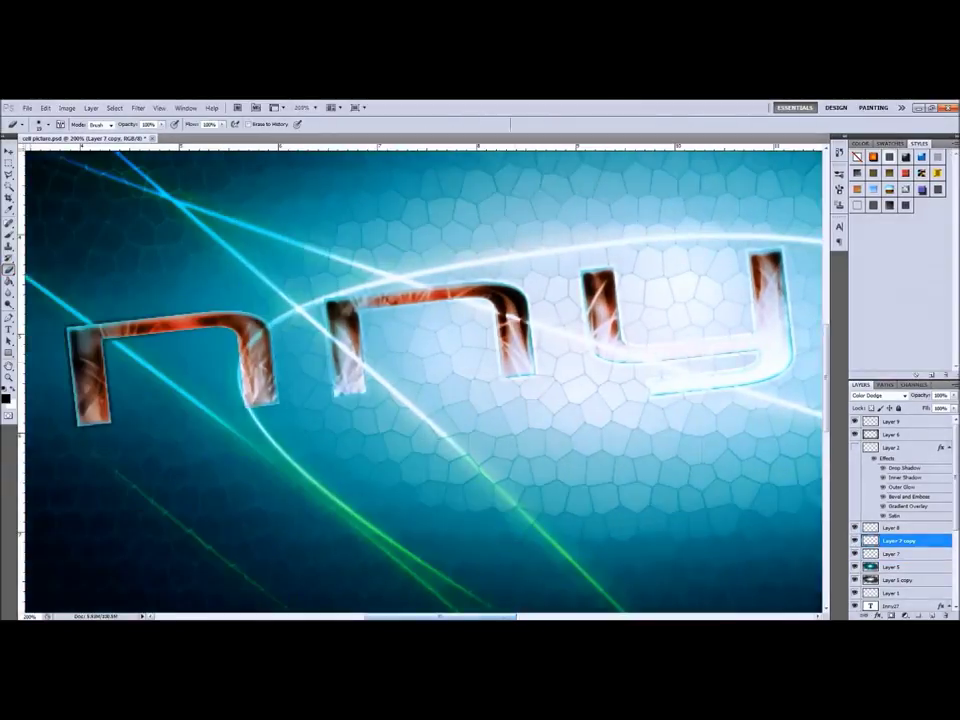
key("ctrl+0")
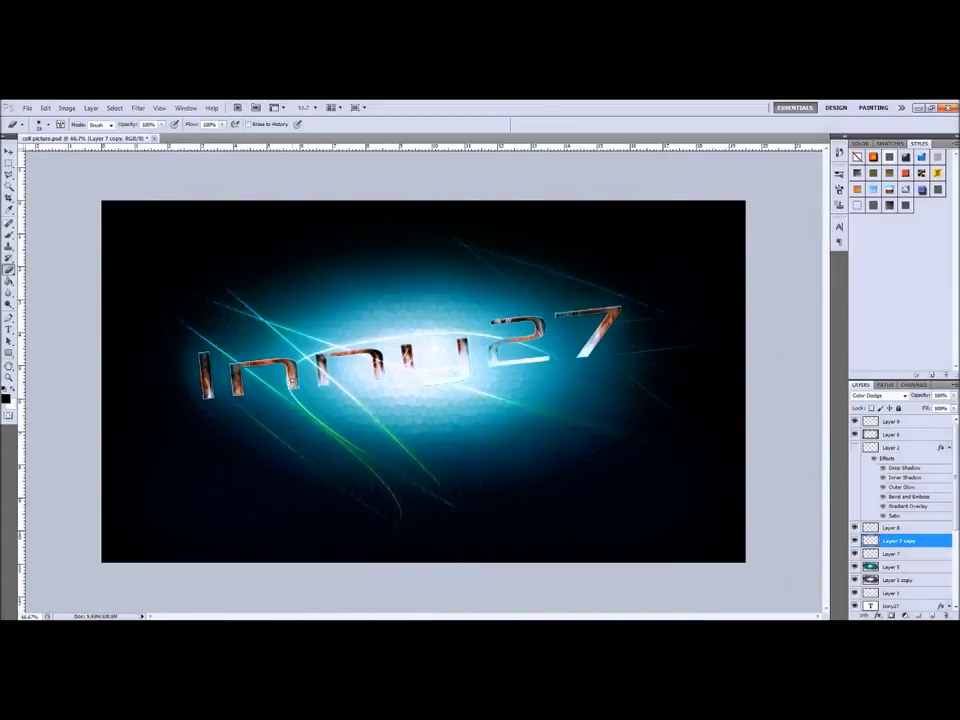